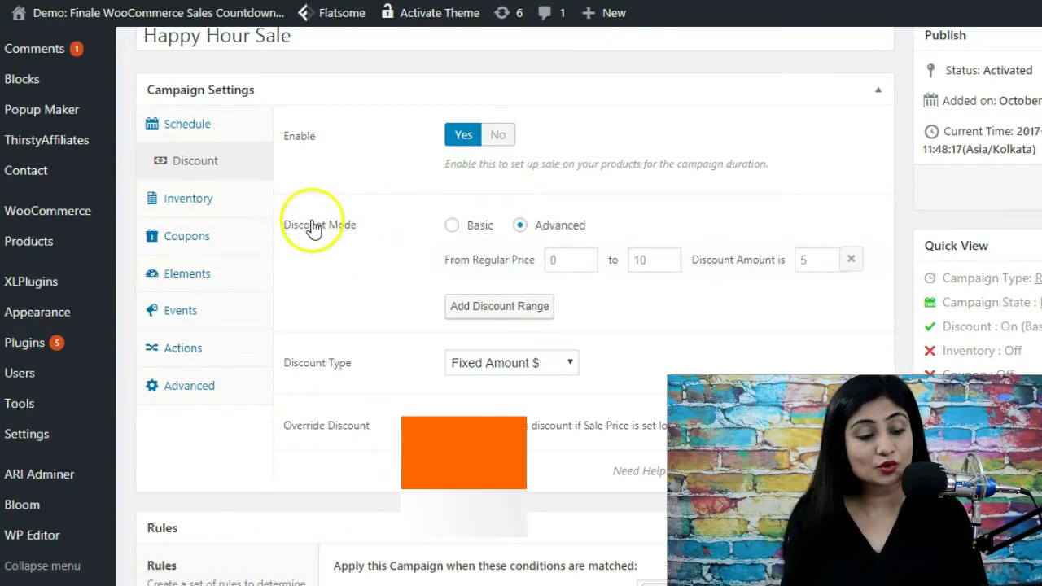
Step: Switch the campaign's discount mode to Basic and back to Advanced
{"action": "left_click", "coordinate": [478, 226]}
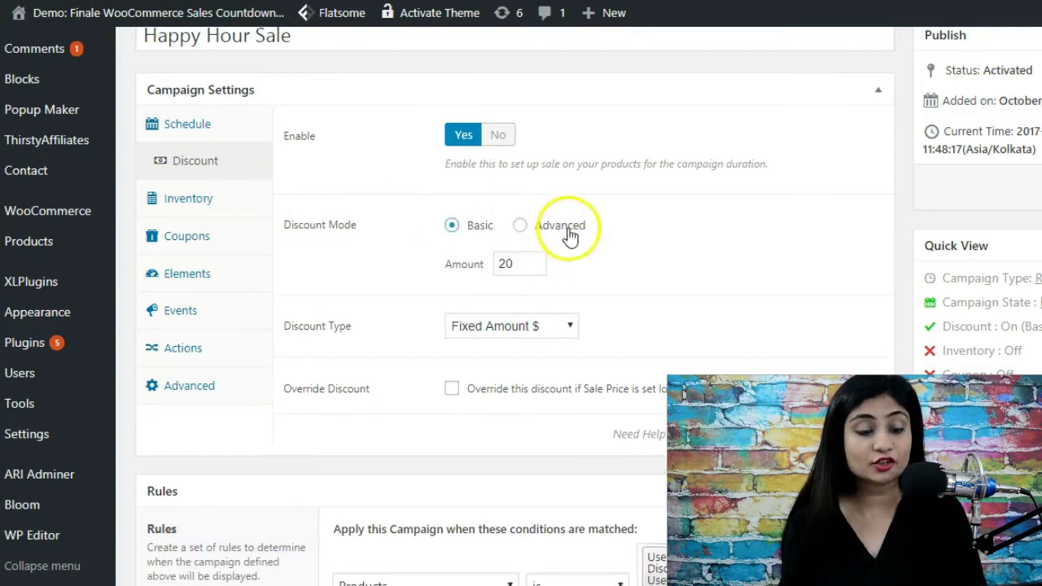
{"action": "left_click", "coordinate": [568, 231]}
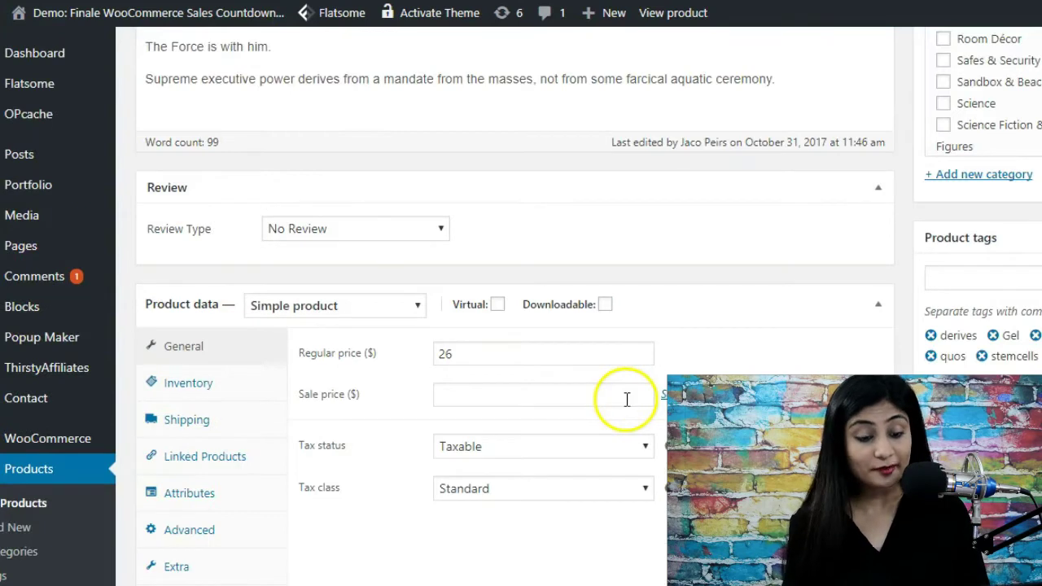
Step: Examine the regular price and sale price fields in the product's general data
{"action": "scroll", "coordinate": [626, 398], "scroll_direction": "up", "scroll_amount": 4}
{"action": "scroll", "coordinate": [626, 399], "scroll_direction": "down", "scroll_amount": 5}
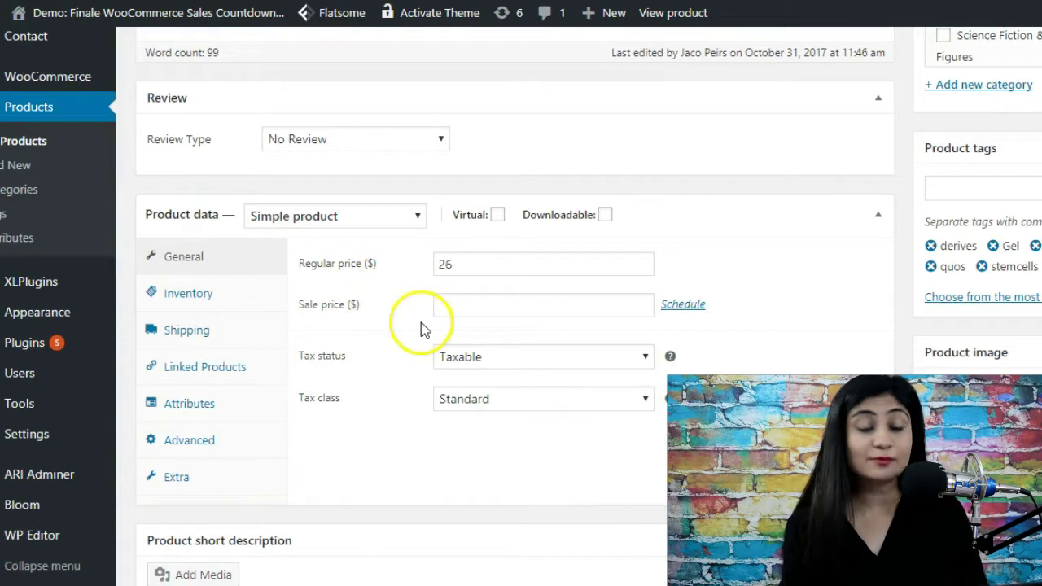
{"action": "left_click", "coordinate": [463, 302]}
{"action": "left_click", "coordinate": [361, 336]}
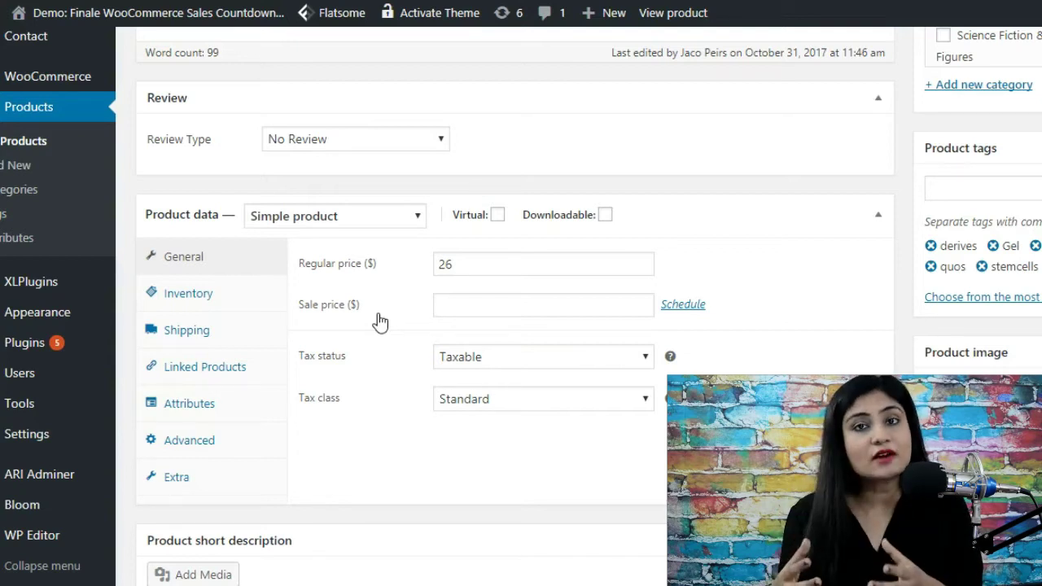
{"action": "left_click", "coordinate": [493, 270]}
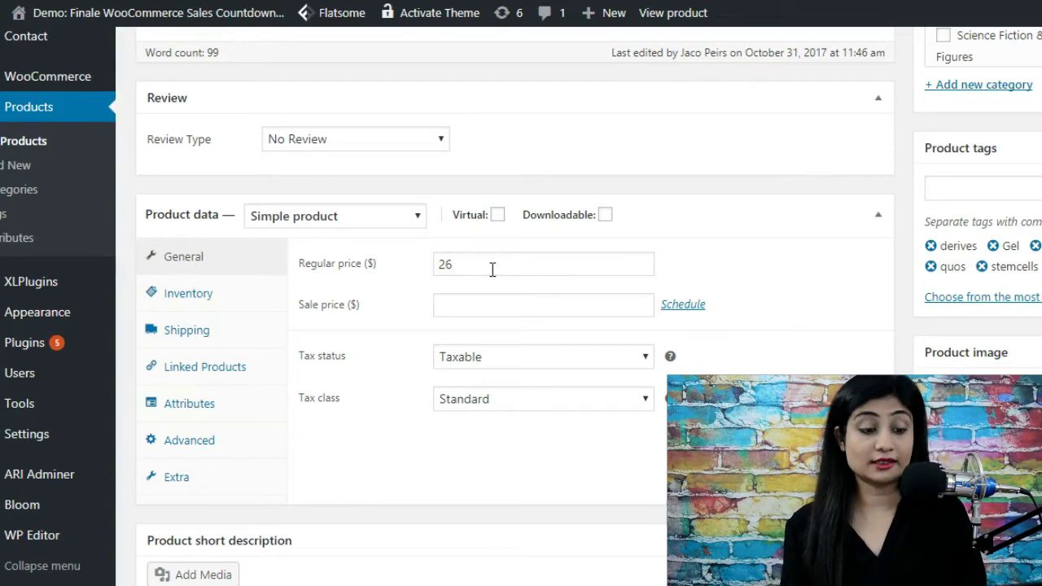
{"action": "left_click", "coordinate": [426, 205]}
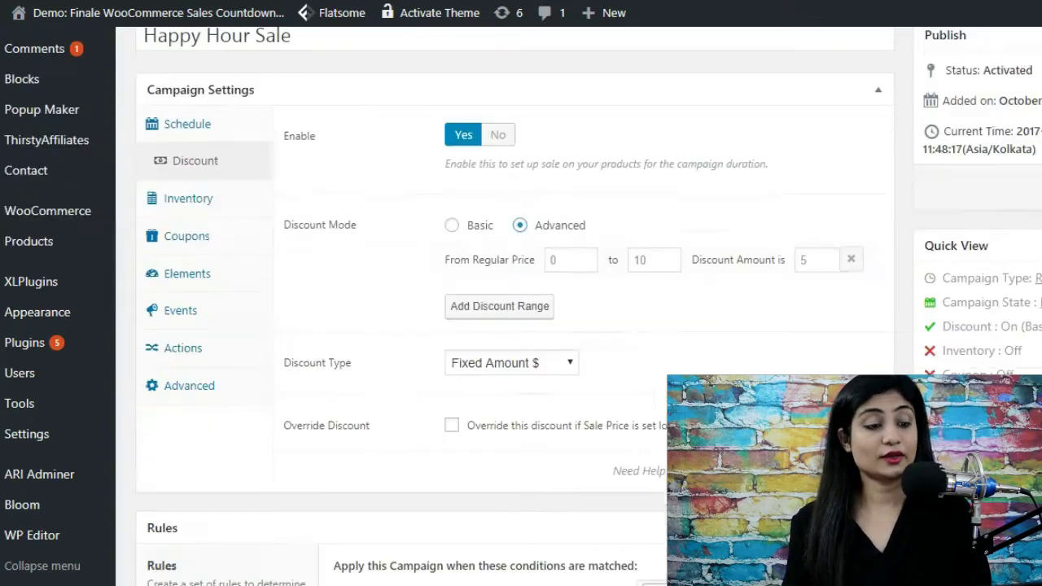
Step: Define the first discount range from regular price 10 to 20 with amount 5, and set the discount type to Percentage %
{"action": "left_click", "coordinate": [569, 213]}
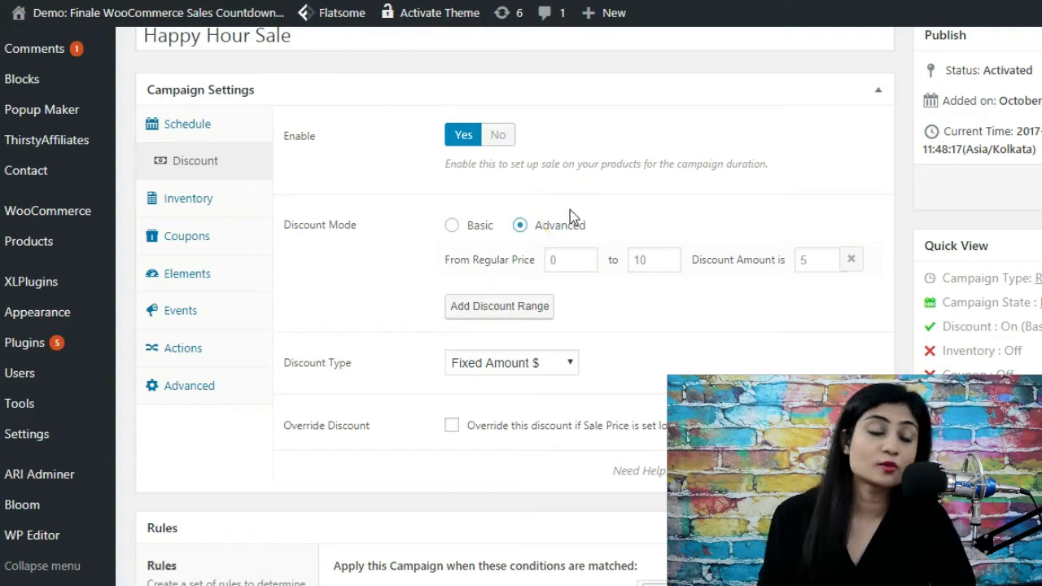
{"action": "left_click", "coordinate": [574, 238]}
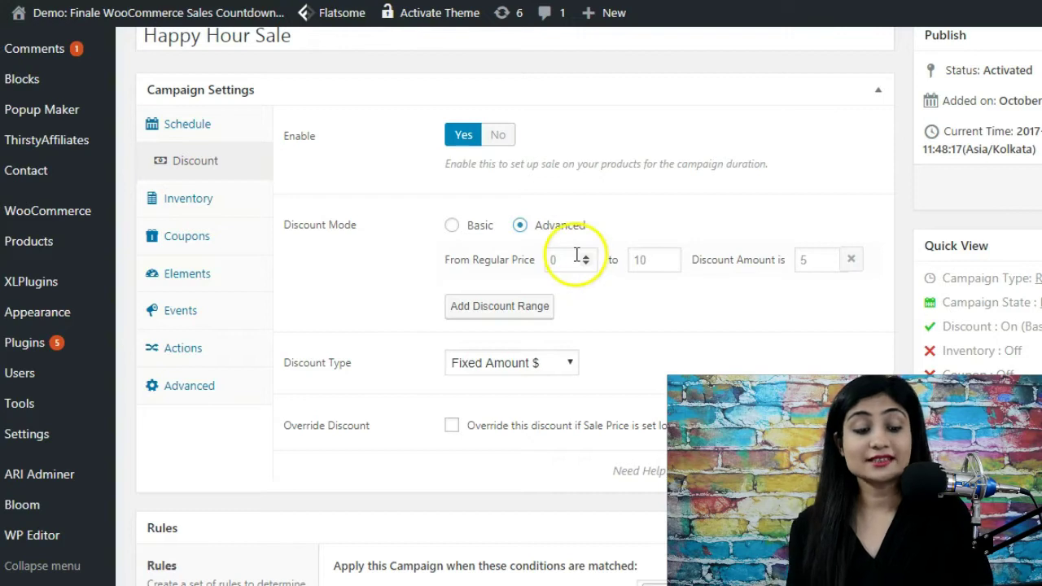
{"action": "left_click", "coordinate": [507, 270]}
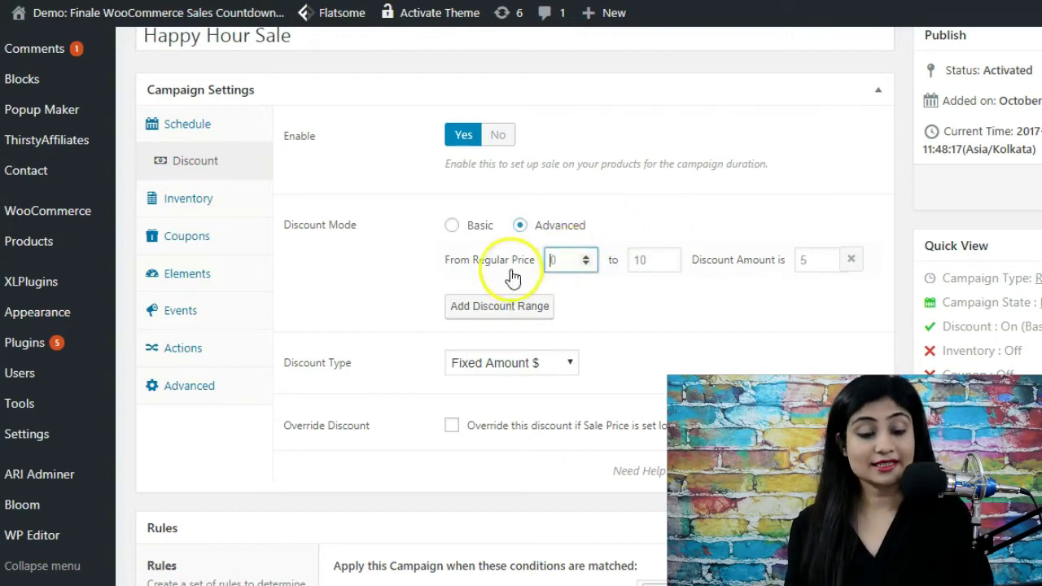
{"action": "type", "text": "1"}
{"action": "key", "text": "Tab"}
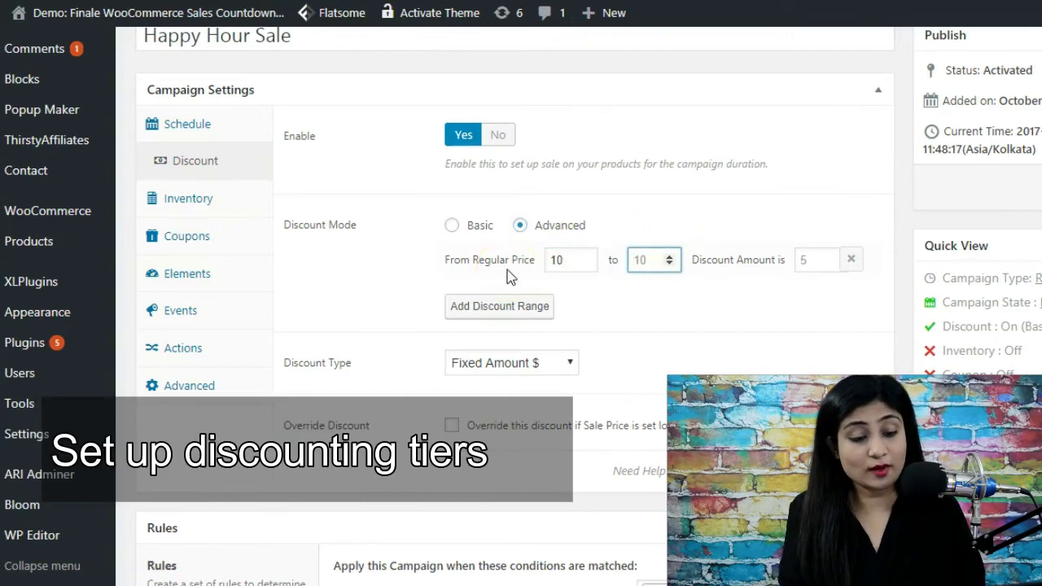
{"action": "type", "text": "20"}
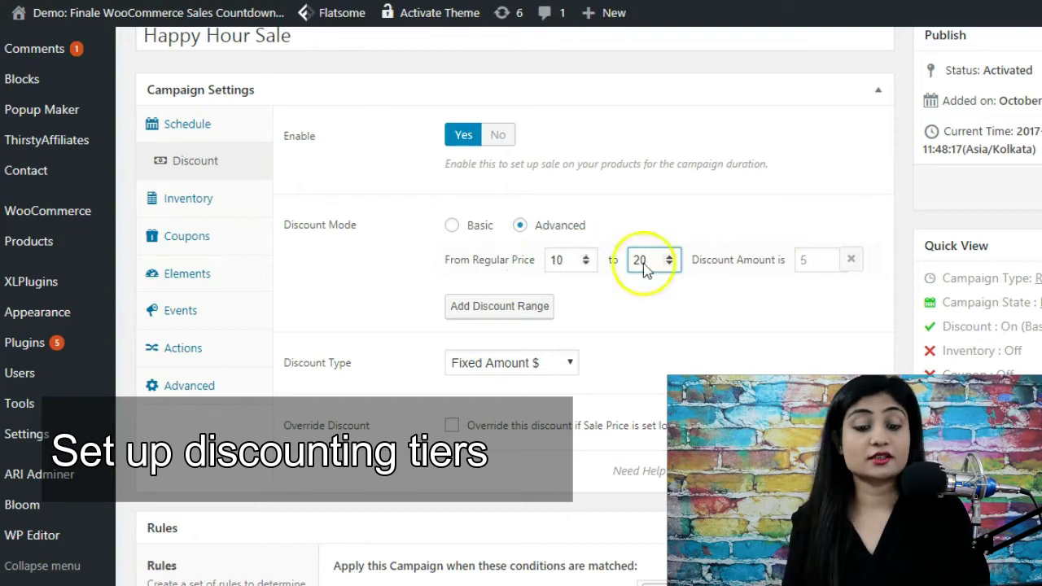
{"action": "left_click", "coordinate": [816, 261]}
{"action": "left_click", "coordinate": [501, 363]}
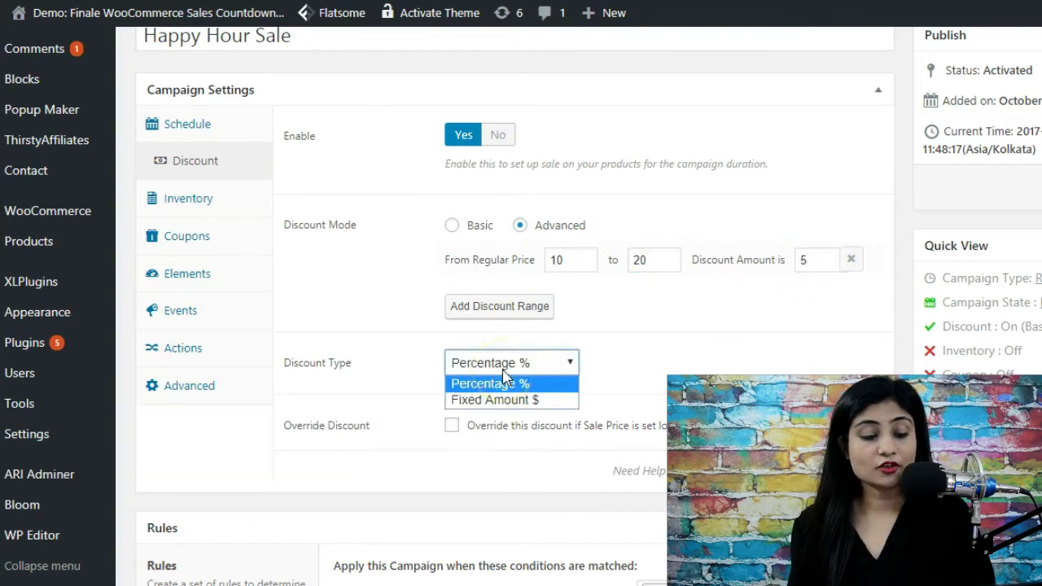
{"action": "left_click", "coordinate": [527, 387]}
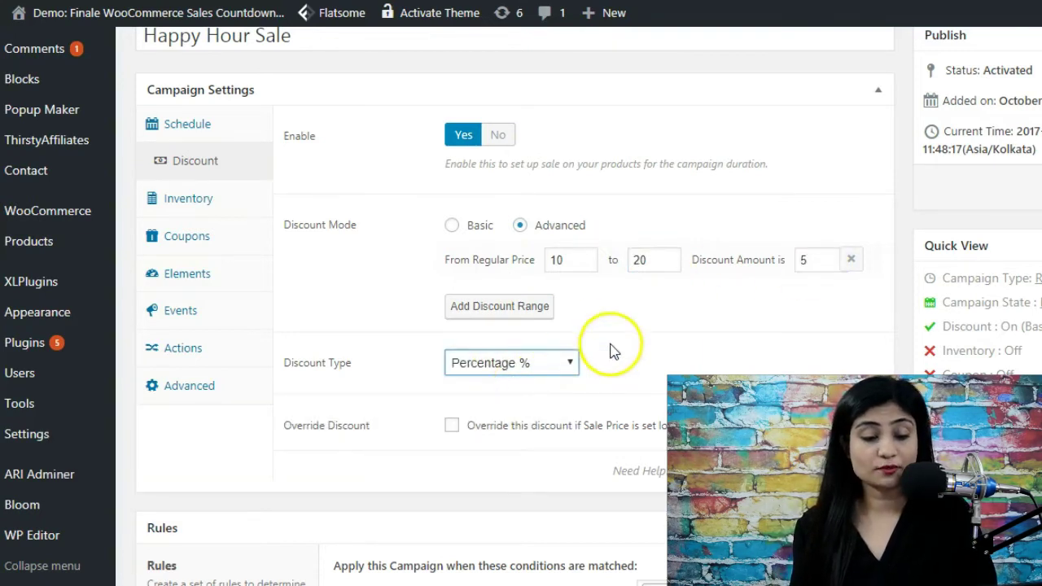
Step: Add a second discount range from regular price 20 to 30 with a discount amount of 10
{"action": "left_click", "coordinate": [499, 306]}
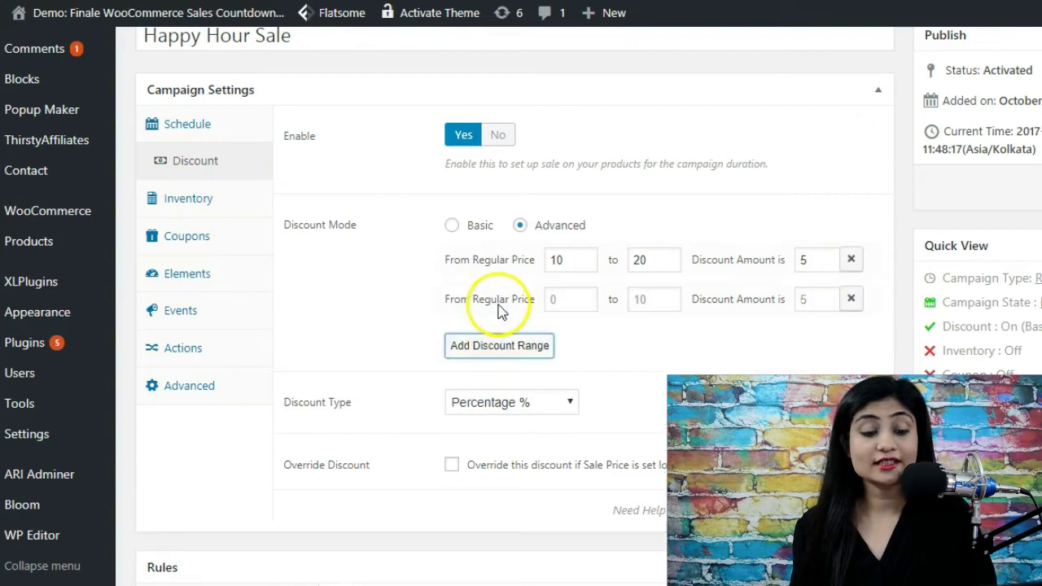
{"action": "left_click", "coordinate": [552, 301]}
{"action": "type", "text": "20"}
{"action": "key", "text": "Tab"}
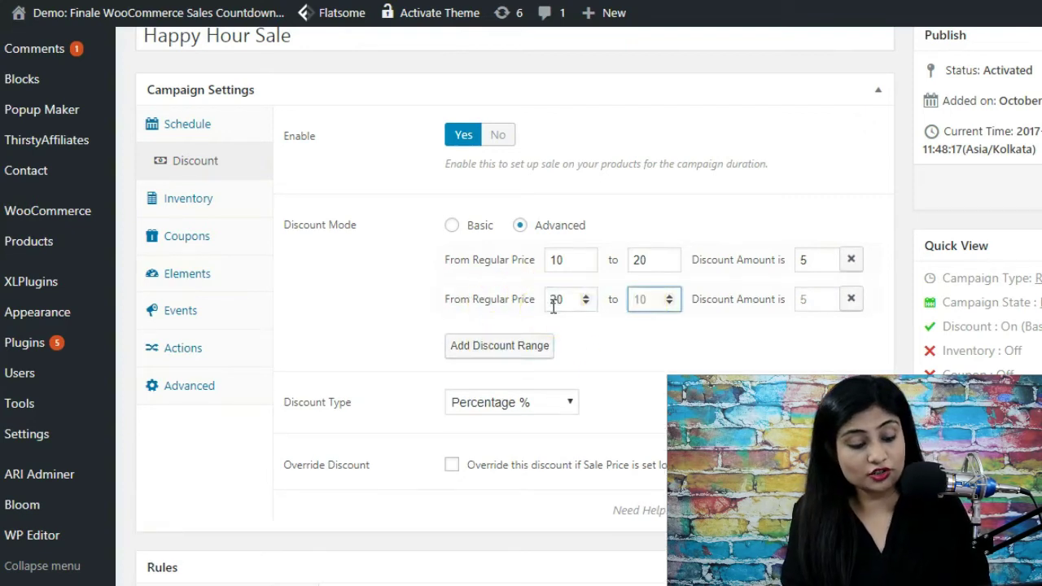
{"action": "type", "text": "30"}
{"action": "key", "text": "Tab"}
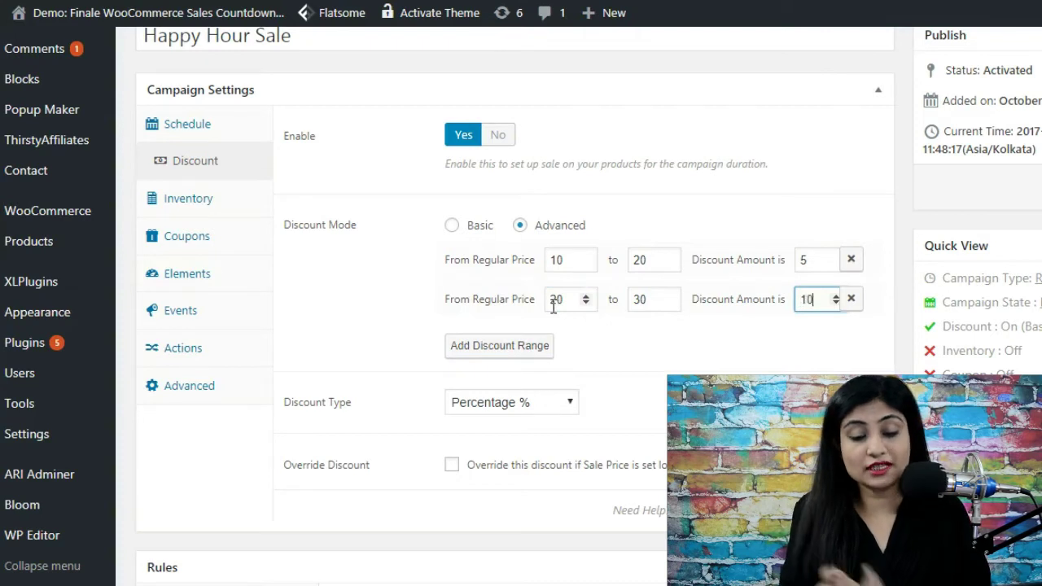
Step: Add a third discount range from regular price 30 to 40 with a discount amount of 15
{"action": "left_click", "coordinate": [521, 346]}
{"action": "left_click", "coordinate": [559, 342]}
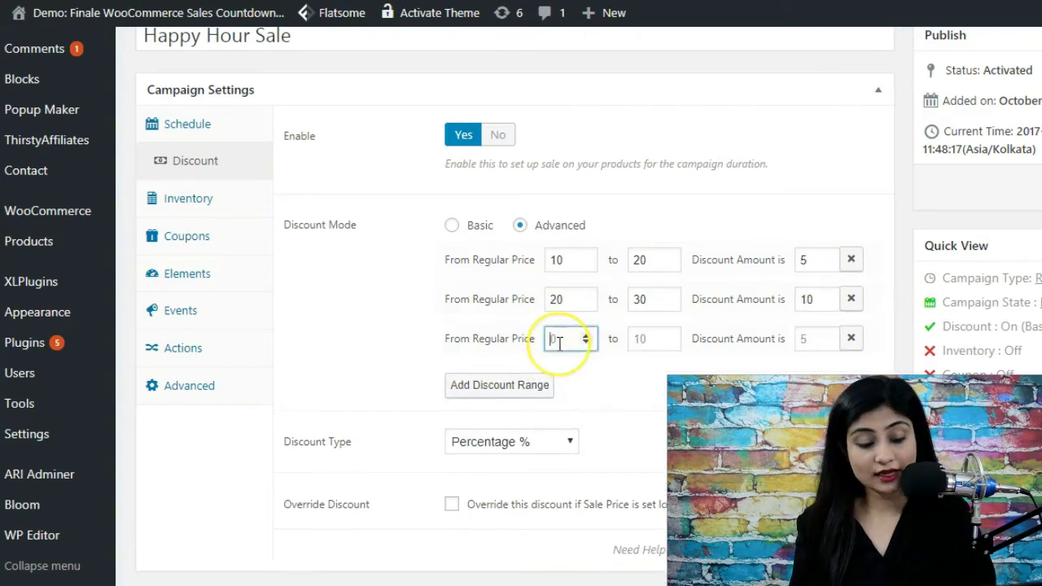
{"action": "key", "text": "Tab"}
{"action": "type", "text": "40"}
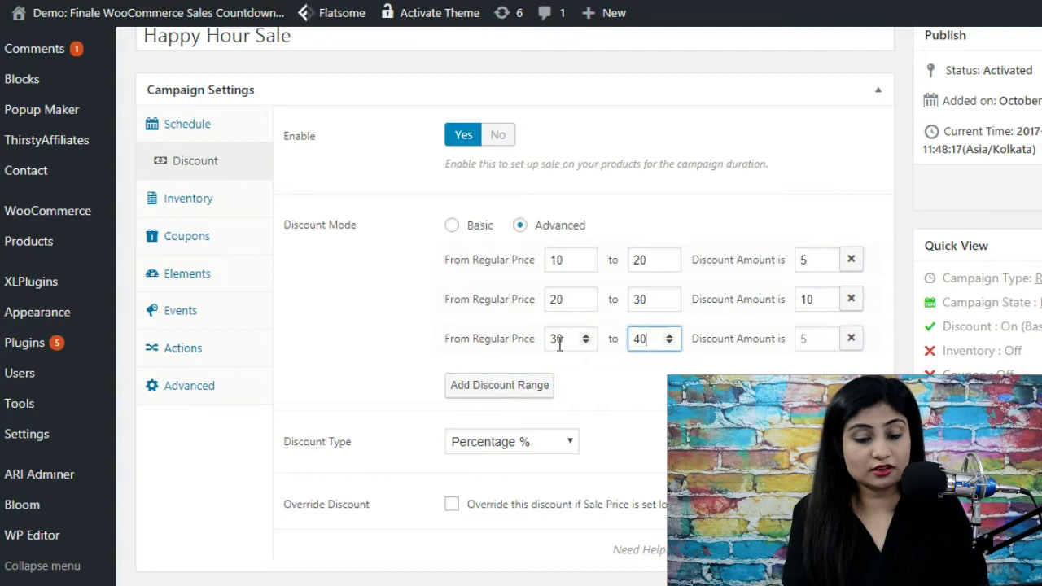
{"action": "key", "text": "Tab"}
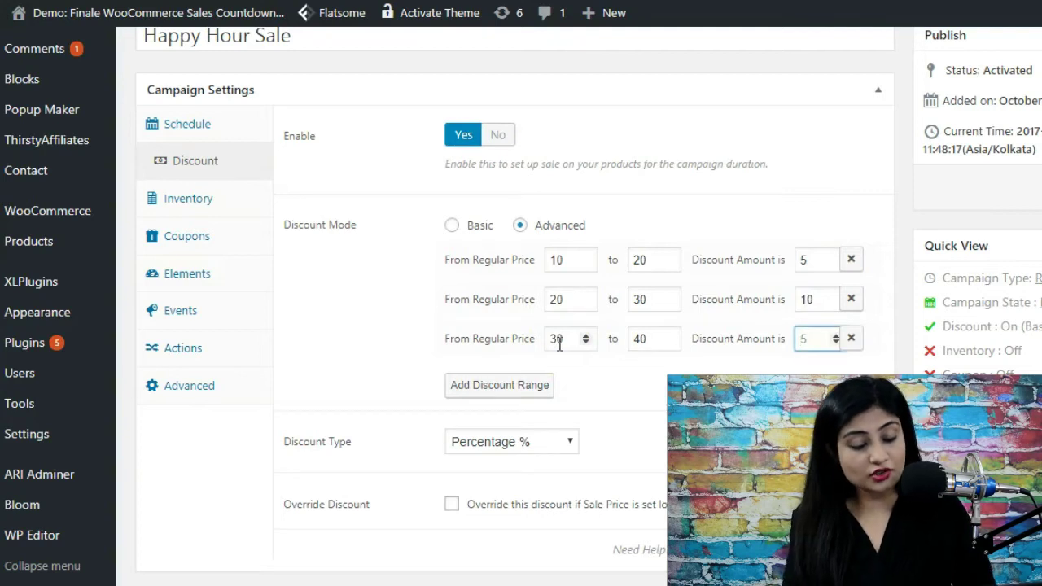
{"action": "left_click", "coordinate": [577, 360]}
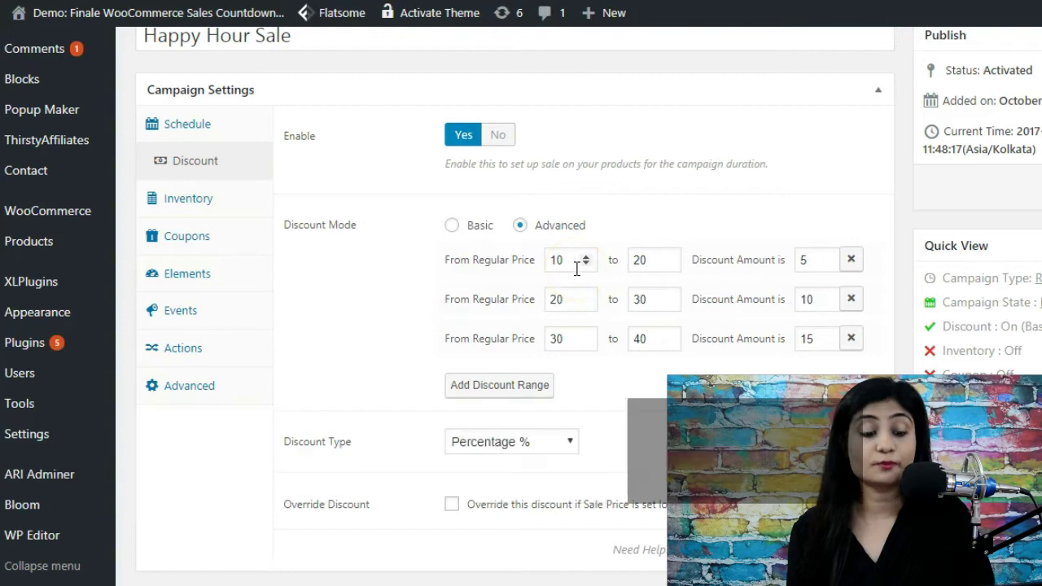
Step: Check which discount types are available for the campaign's discount ranges
{"action": "left_click", "coordinate": [544, 443]}
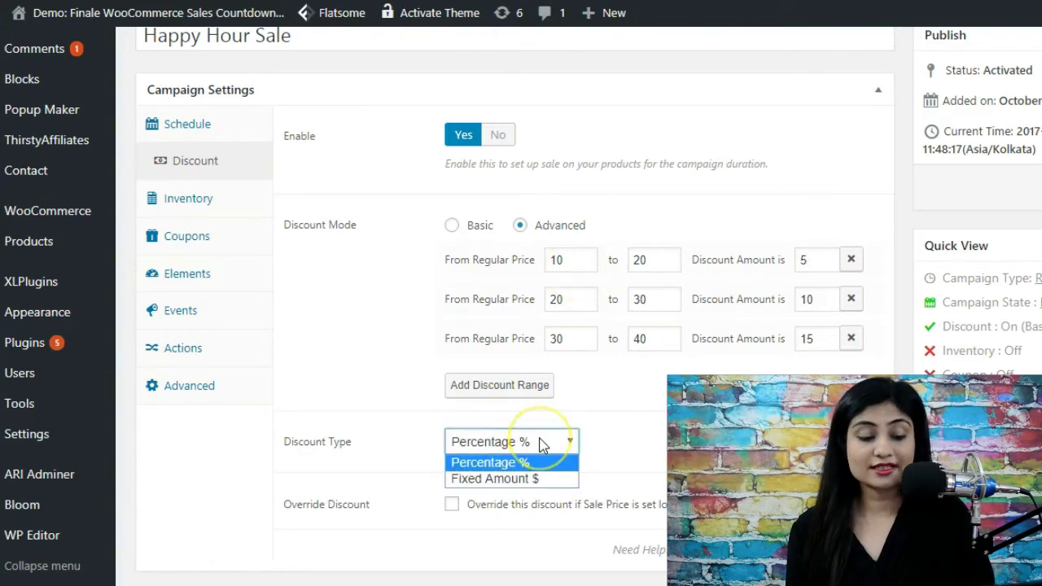
{"action": "left_click", "coordinate": [614, 429]}
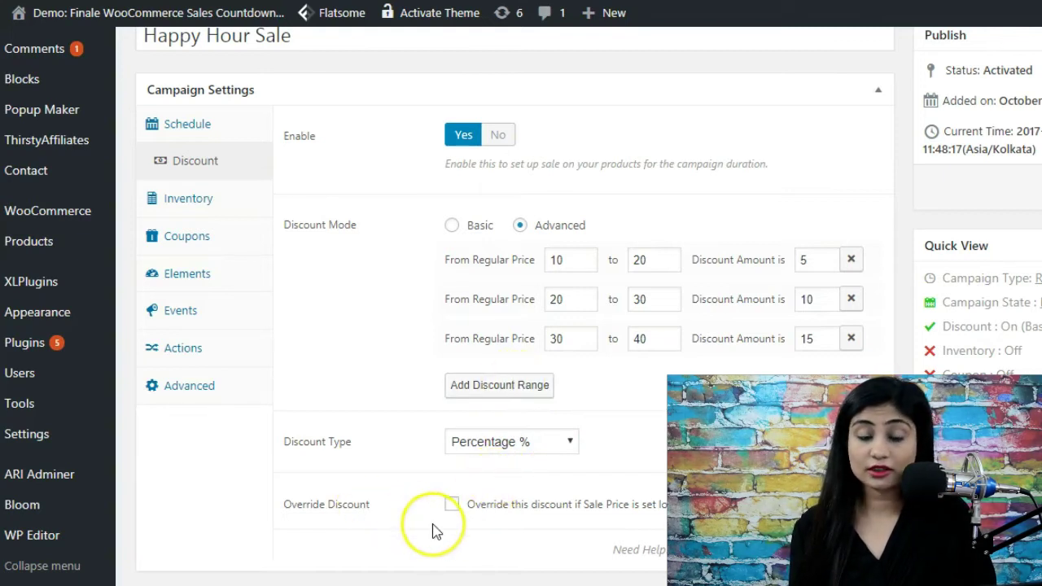
Step: Enter 16 as the sale price in the product's general data
{"action": "left_click", "coordinate": [590, 524]}
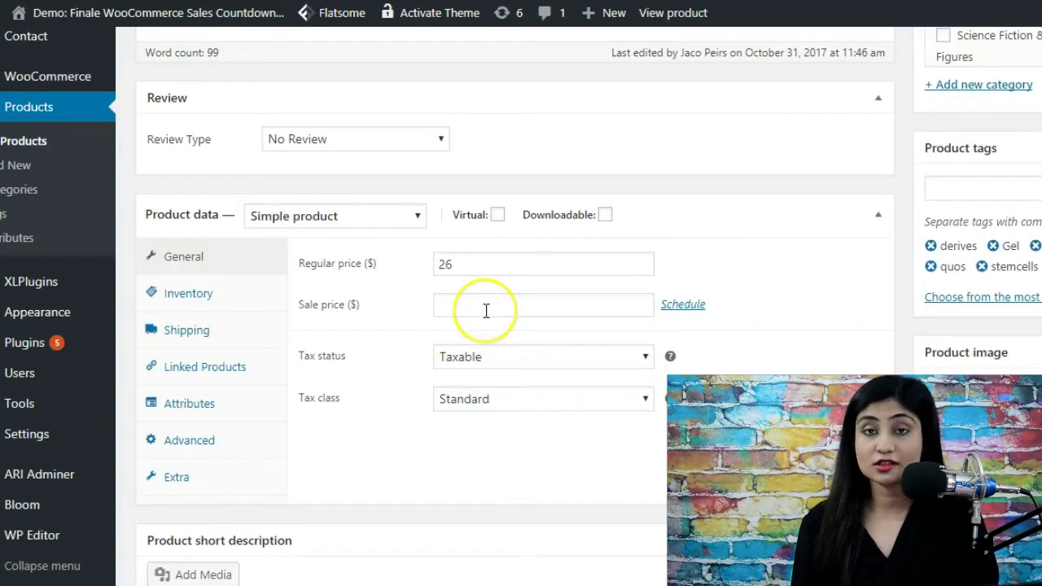
{"action": "left_click", "coordinate": [486, 310]}
{"action": "type", "text": "16"}
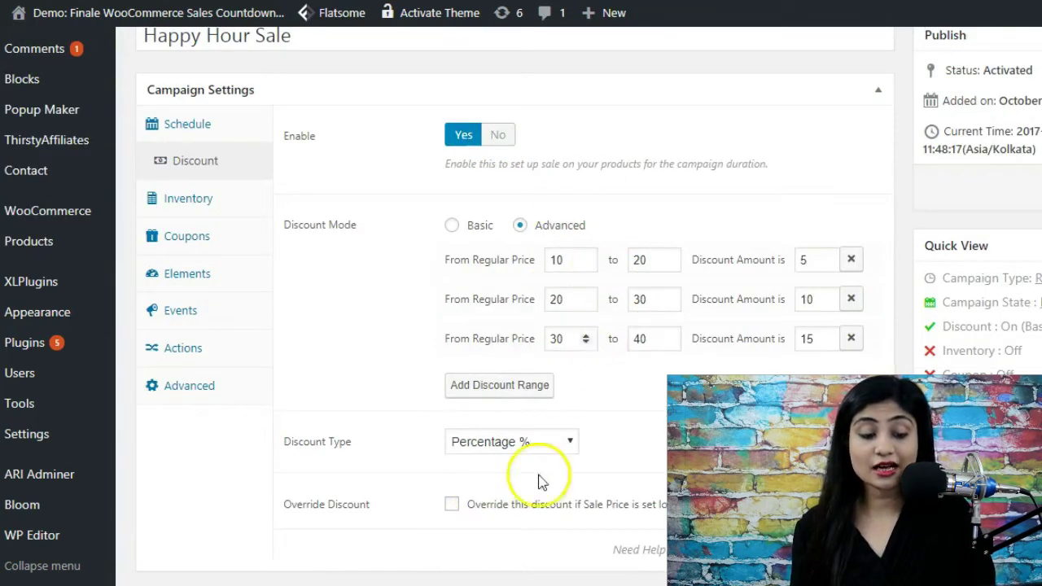
Step: Turn the campaign's override for locally set sale prices on and back off
{"action": "left_click", "coordinate": [482, 515]}
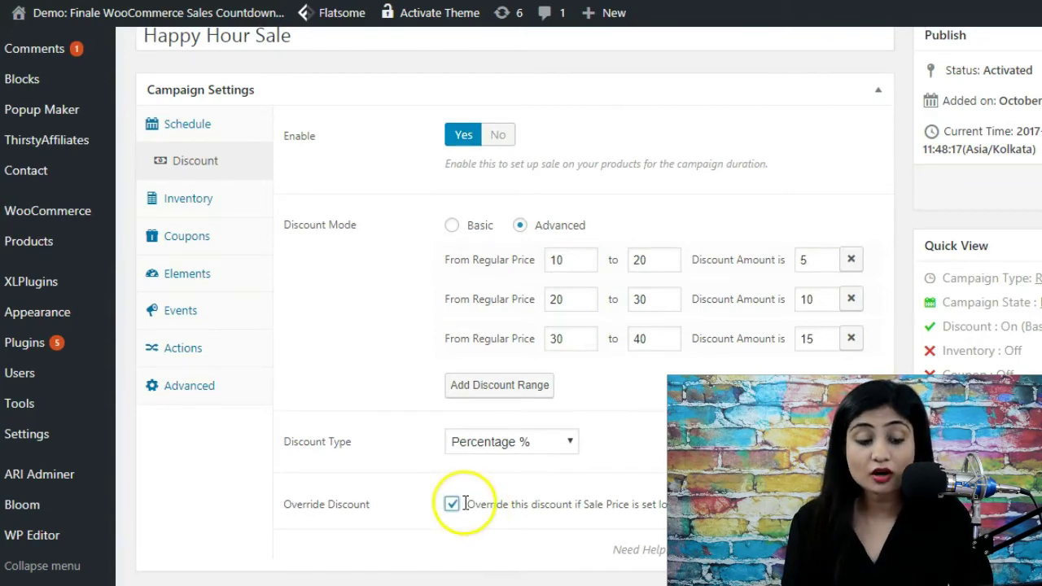
{"action": "left_click", "coordinate": [451, 506]}
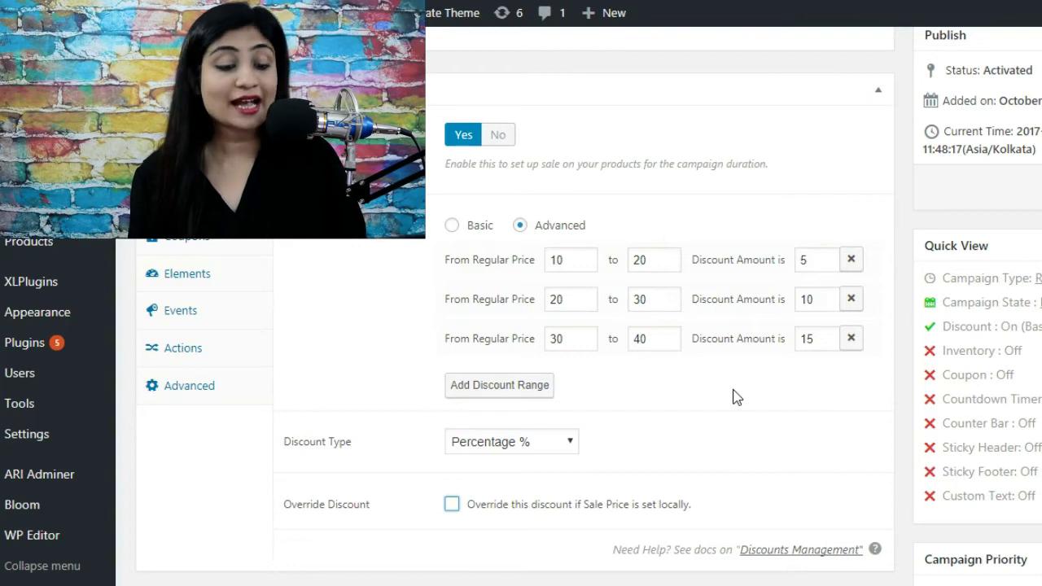
Step: Remove the Day condition from the campaign rules and change the Products condition to Product Category is All Bikes, Skates & Ride-Ons
{"action": "scroll", "coordinate": [659, 372], "scroll_direction": "down", "scroll_amount": 3}
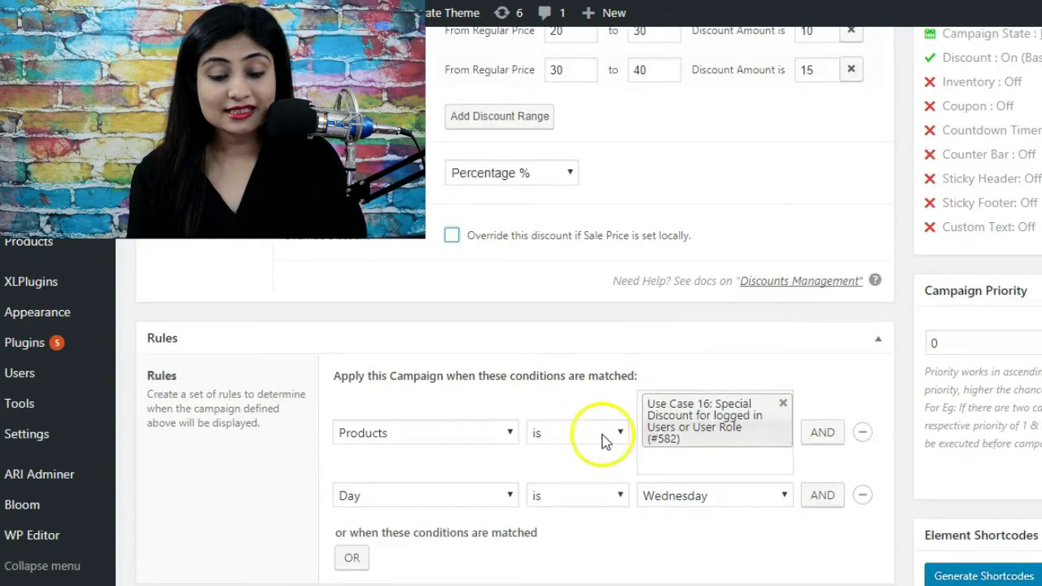
{"action": "left_click", "coordinate": [862, 494]}
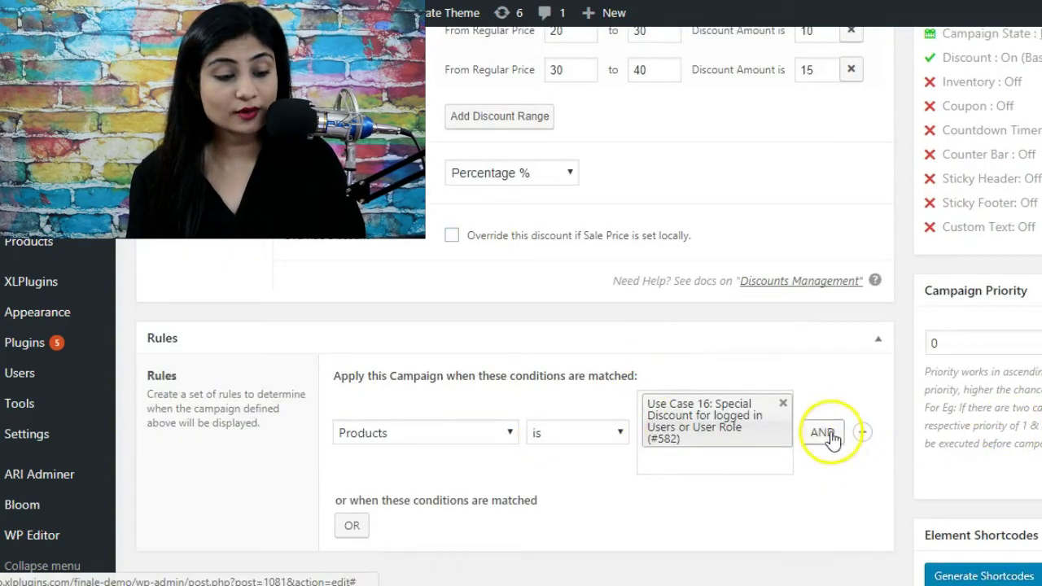
{"action": "left_click", "coordinate": [368, 433]}
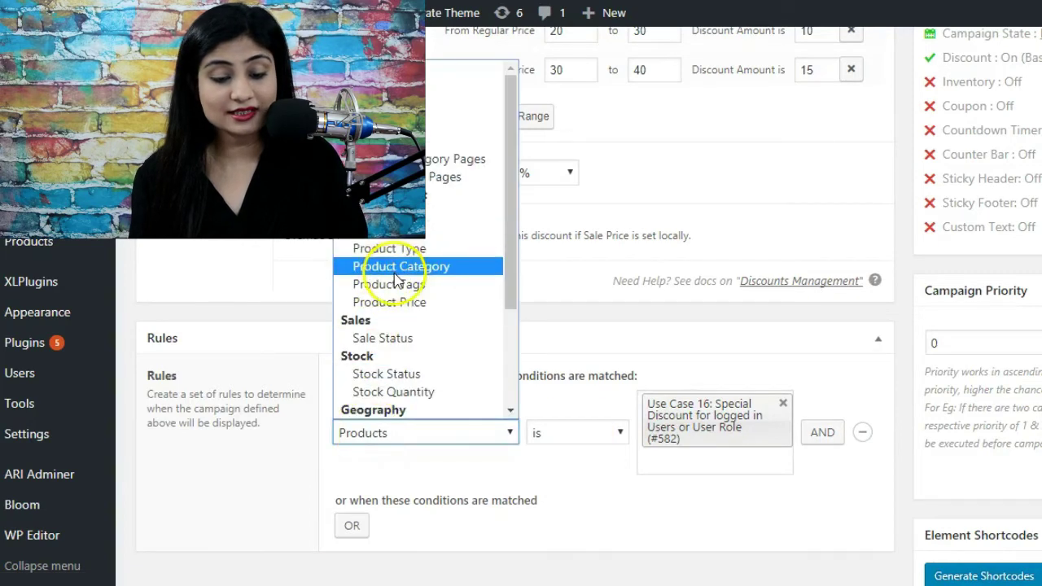
{"action": "left_click", "coordinate": [396, 269]}
{"action": "left_click", "coordinate": [703, 411]}
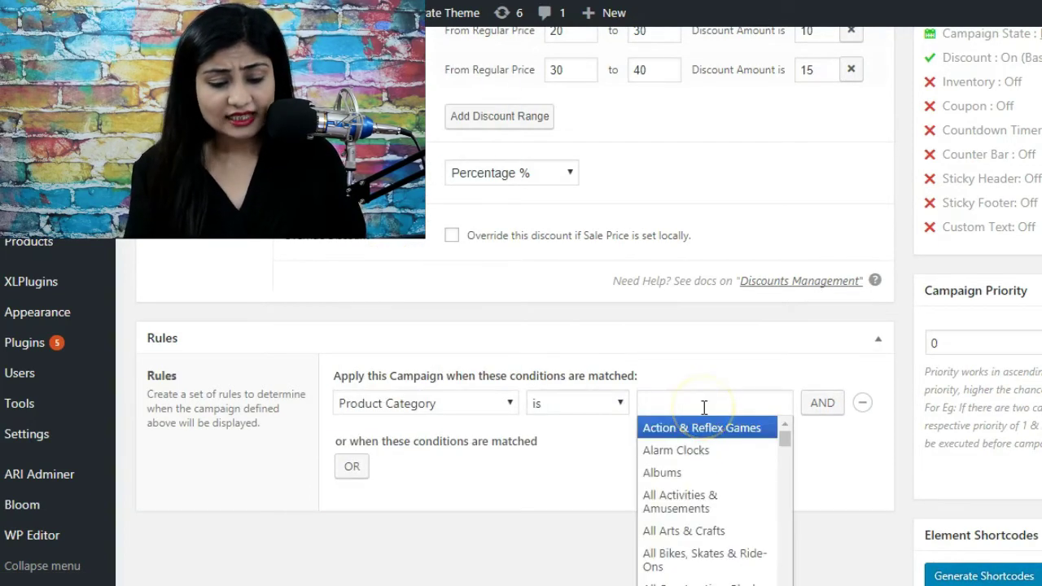
{"action": "left_click", "coordinate": [704, 559]}
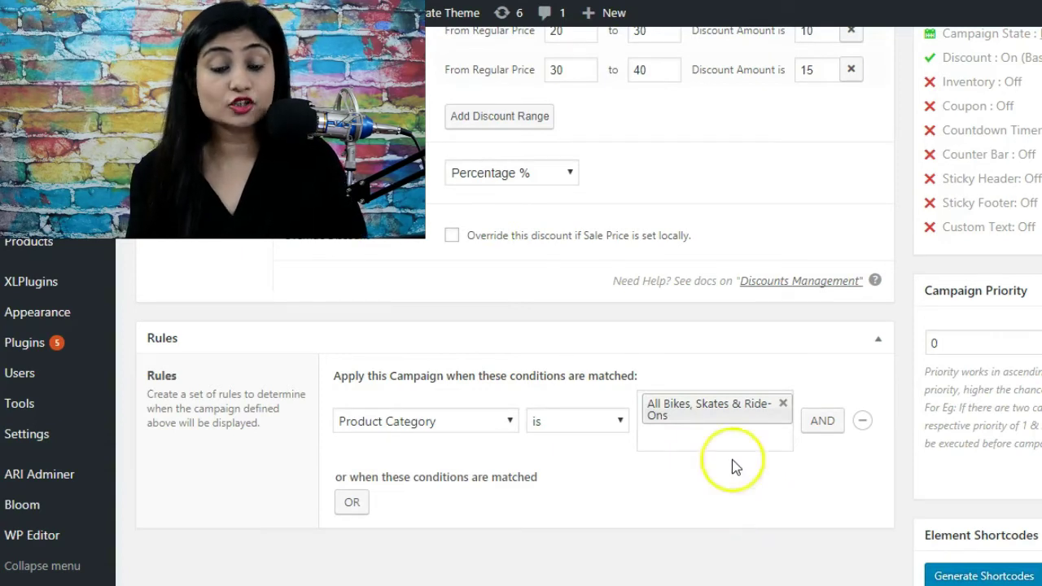
{"action": "scroll", "coordinate": [651, 445], "scroll_direction": "up", "scroll_amount": 3}
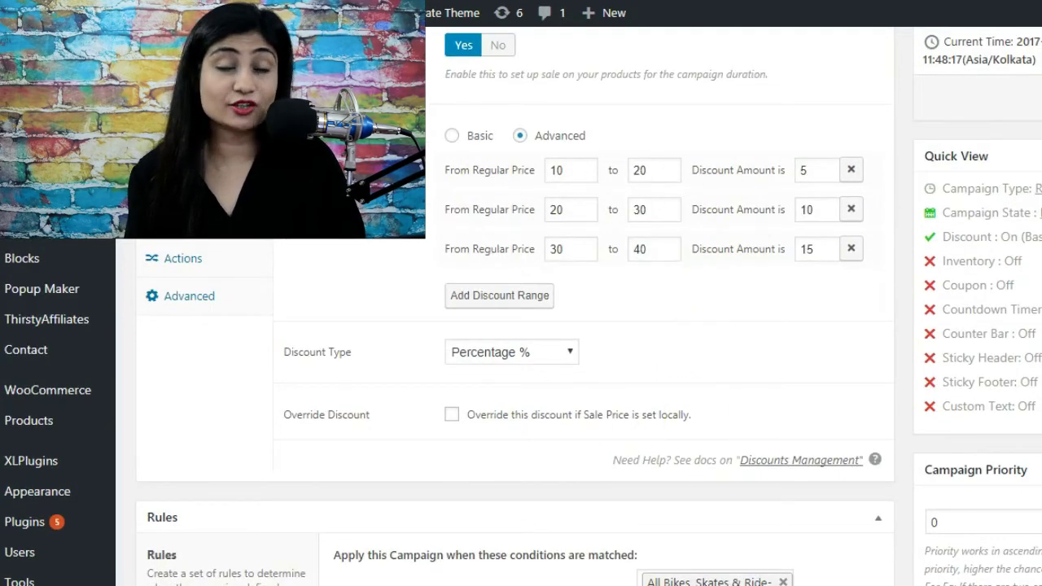
{"action": "scroll", "coordinate": [513, 554], "scroll_direction": "down", "scroll_amount": 3}
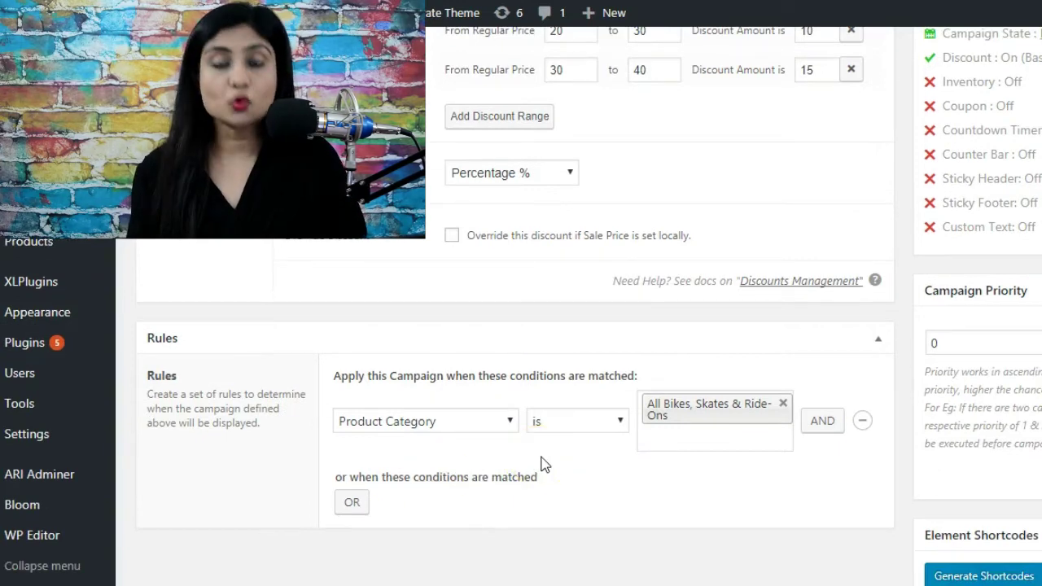
{"action": "scroll", "coordinate": [544, 464], "scroll_direction": "up", "scroll_amount": 4}
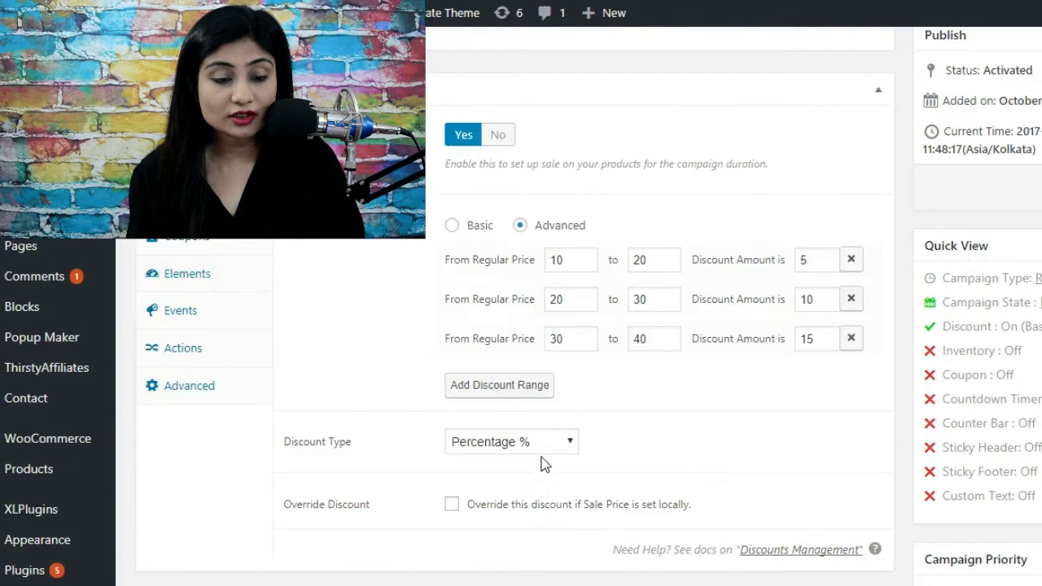
{"action": "scroll", "coordinate": [543, 464], "scroll_direction": "down", "scroll_amount": 4}
{"action": "scroll", "coordinate": [651, 185], "scroll_direction": "up", "scroll_amount": 3}
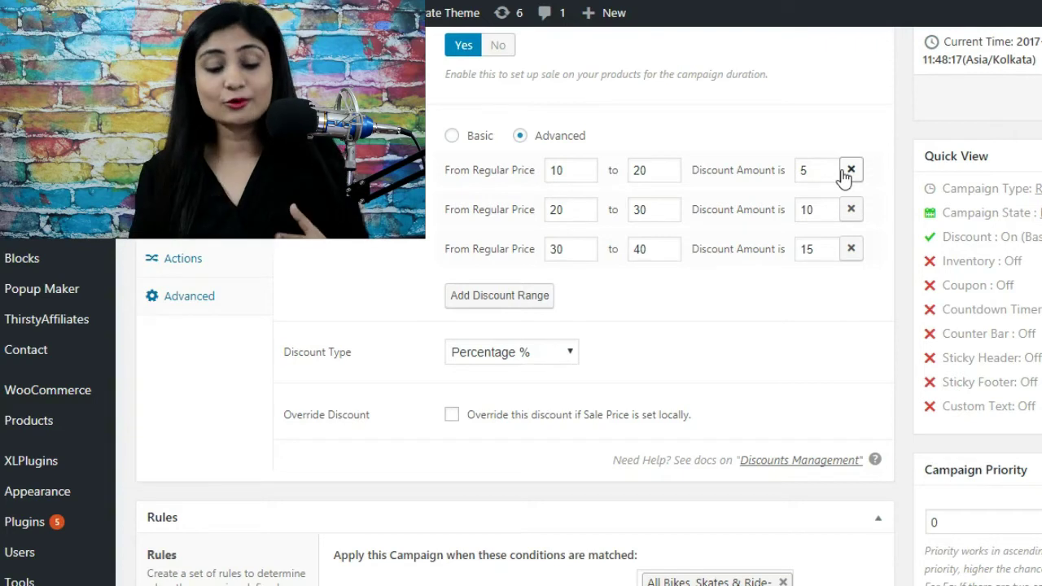
Step: Change the campaign's rule condition to Stock Status is In Stock
{"action": "scroll", "coordinate": [844, 177], "scroll_direction": "down", "scroll_amount": 1}
{"action": "scroll", "coordinate": [844, 178], "scroll_direction": "down", "scroll_amount": 2}
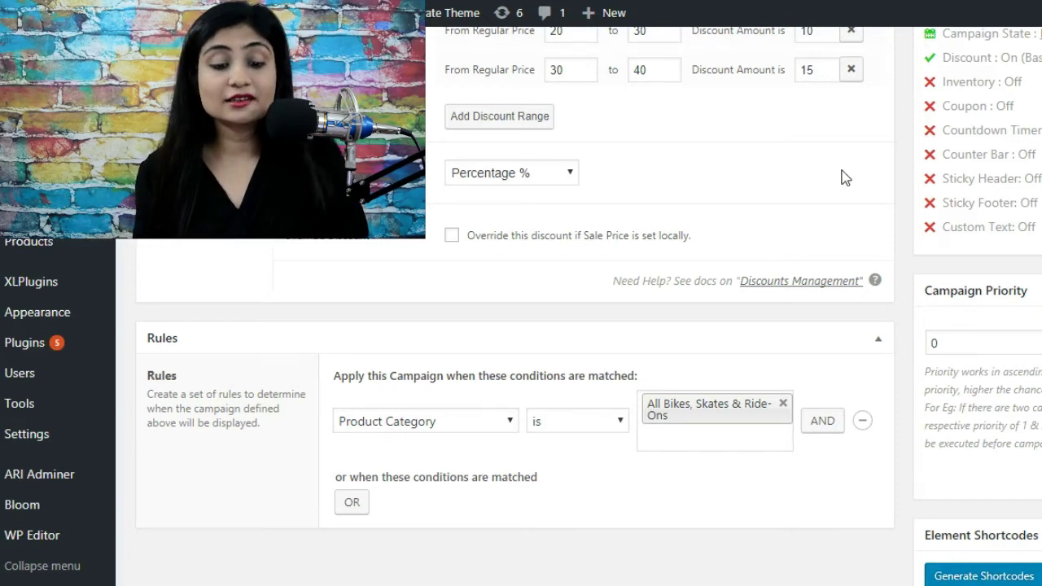
{"action": "scroll", "coordinate": [844, 177], "scroll_direction": "up", "scroll_amount": 2}
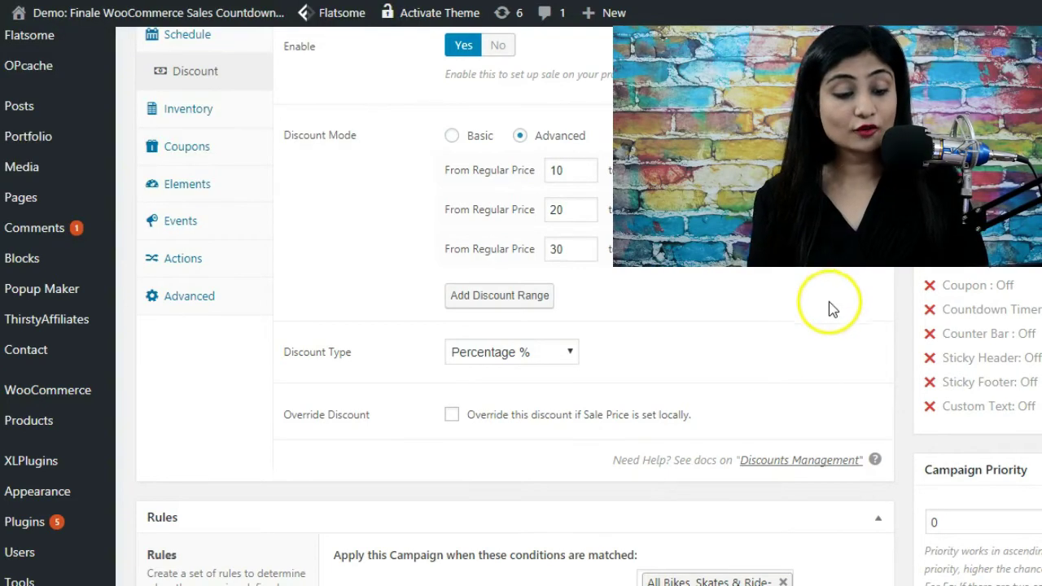
{"action": "scroll", "coordinate": [720, 452], "scroll_direction": "down", "scroll_amount": 2}
{"action": "left_click", "coordinate": [448, 419]}
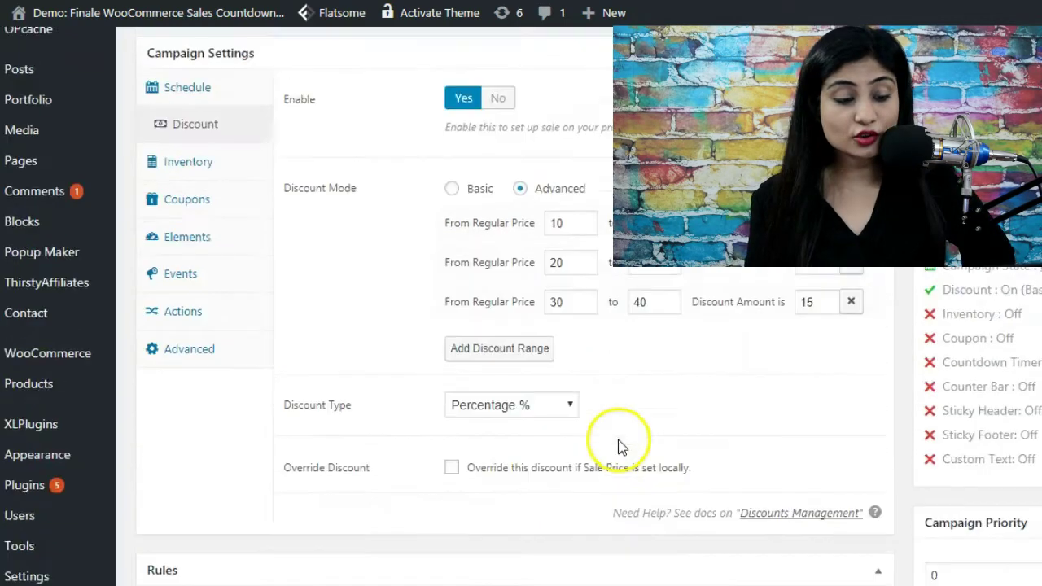
{"action": "scroll", "coordinate": [621, 442], "scroll_direction": "down", "scroll_amount": 4}
{"action": "left_click", "coordinate": [477, 410]}
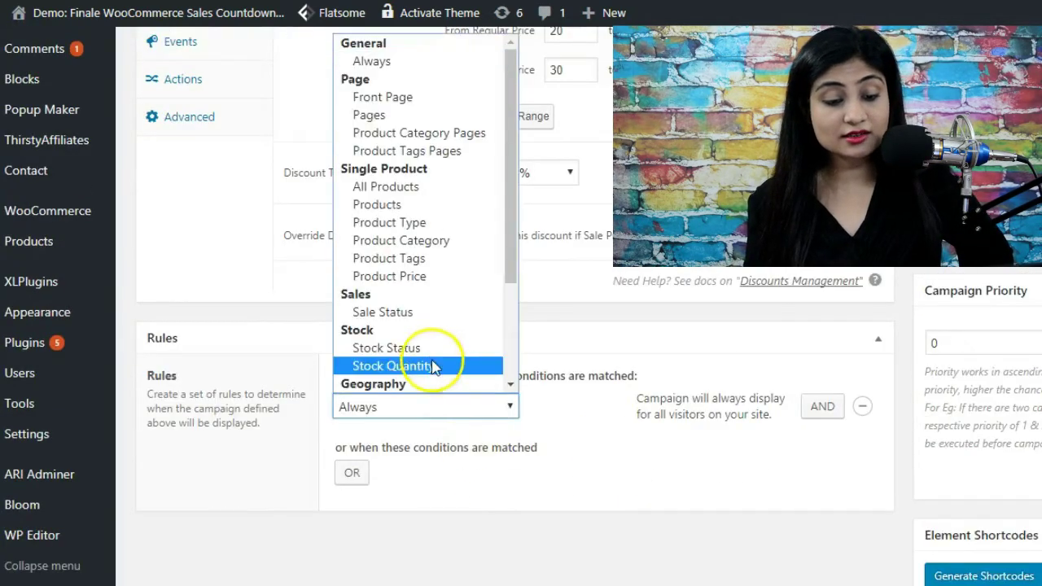
{"action": "left_click", "coordinate": [419, 348]}
{"action": "left_click", "coordinate": [724, 403]}
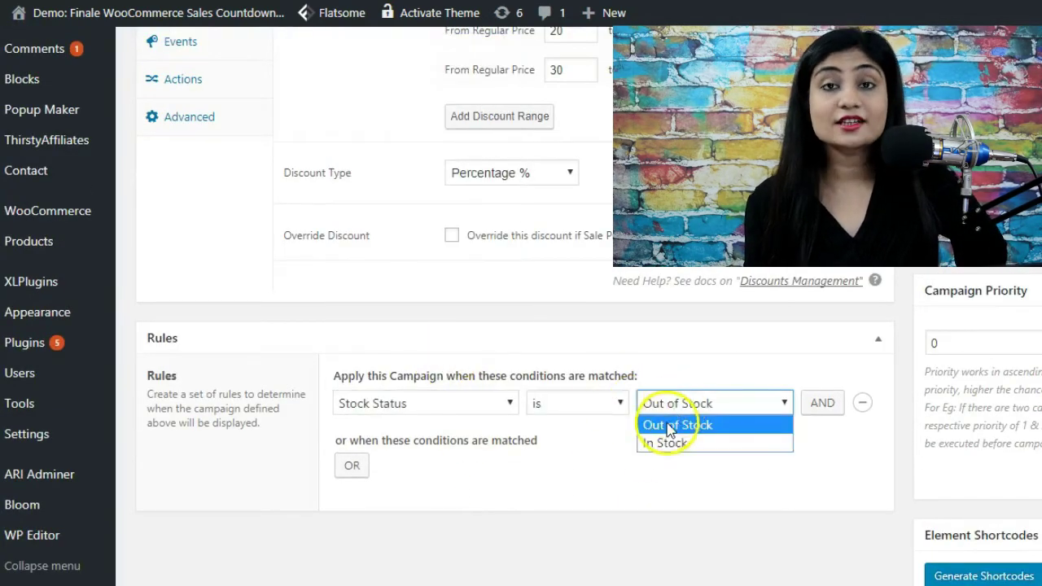
{"action": "left_click", "coordinate": [660, 443]}
Step: Change the campaign's rule condition to Stock Quantity is greater than 10
{"action": "scroll", "coordinate": [654, 455], "scroll_direction": "up", "scroll_amount": 1}
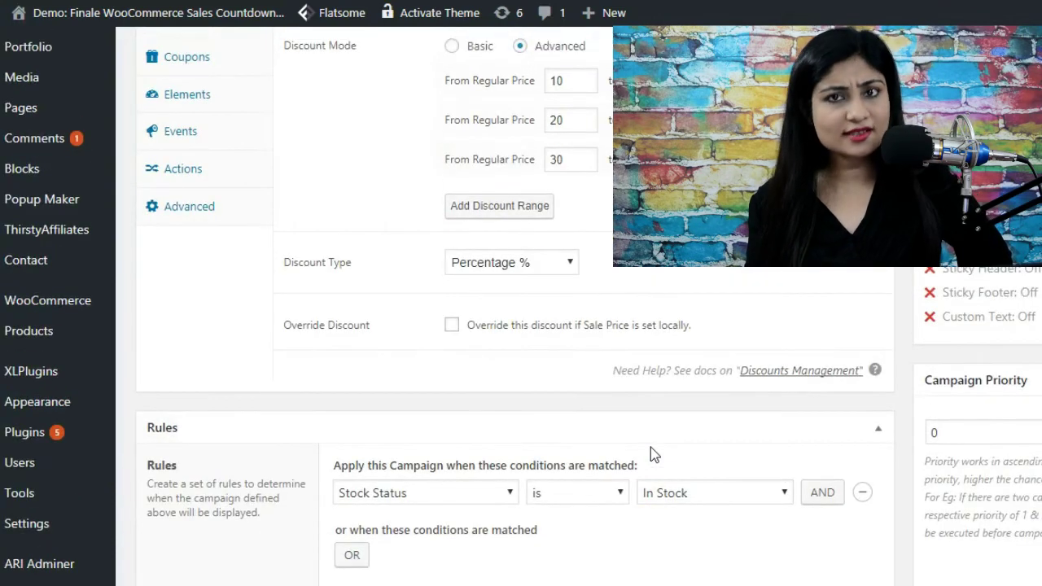
{"action": "scroll", "coordinate": [650, 447], "scroll_direction": "up", "scroll_amount": 2}
{"action": "scroll", "coordinate": [650, 447], "scroll_direction": "down", "scroll_amount": 3}
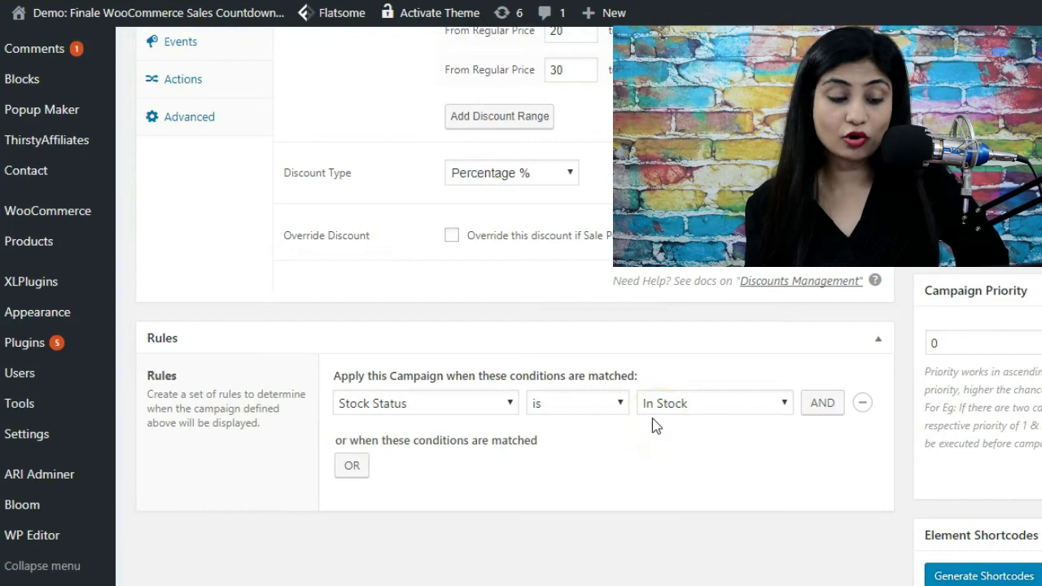
{"action": "left_click", "coordinate": [471, 411]}
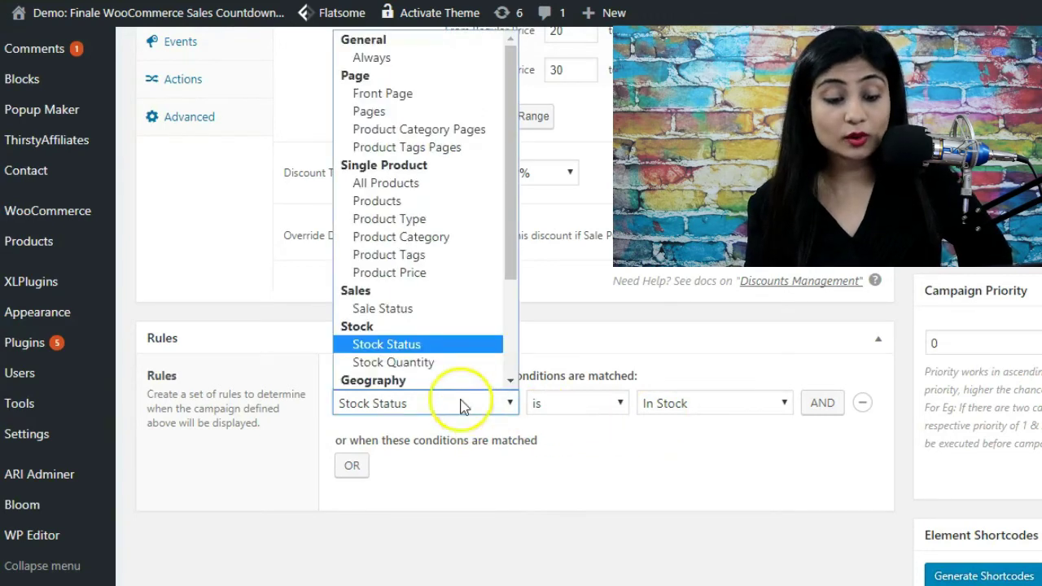
{"action": "left_click", "coordinate": [456, 361]}
{"action": "left_click", "coordinate": [686, 407]}
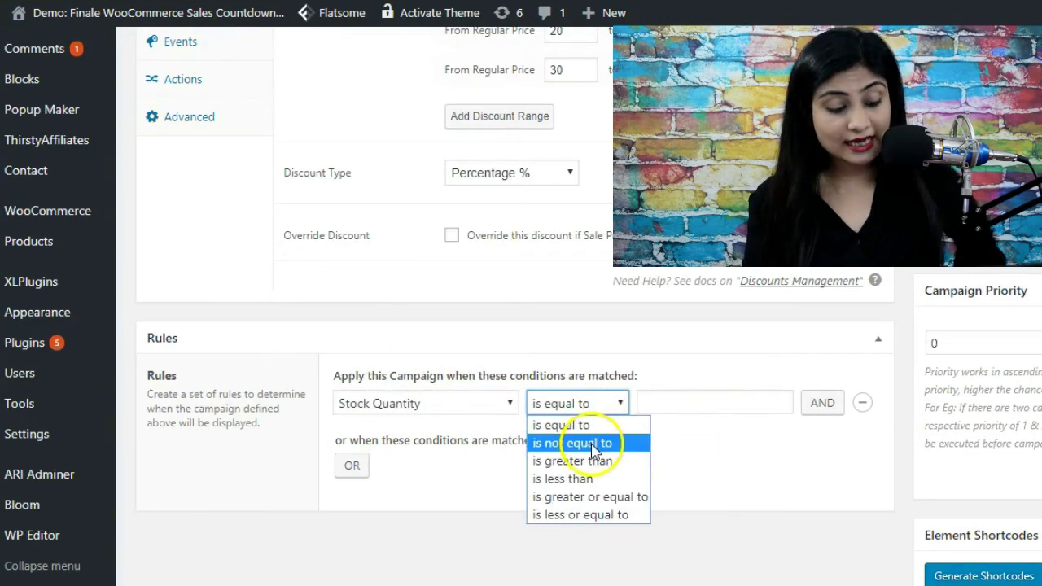
{"action": "left_click", "coordinate": [656, 461]}
{"action": "left_click", "coordinate": [679, 402]}
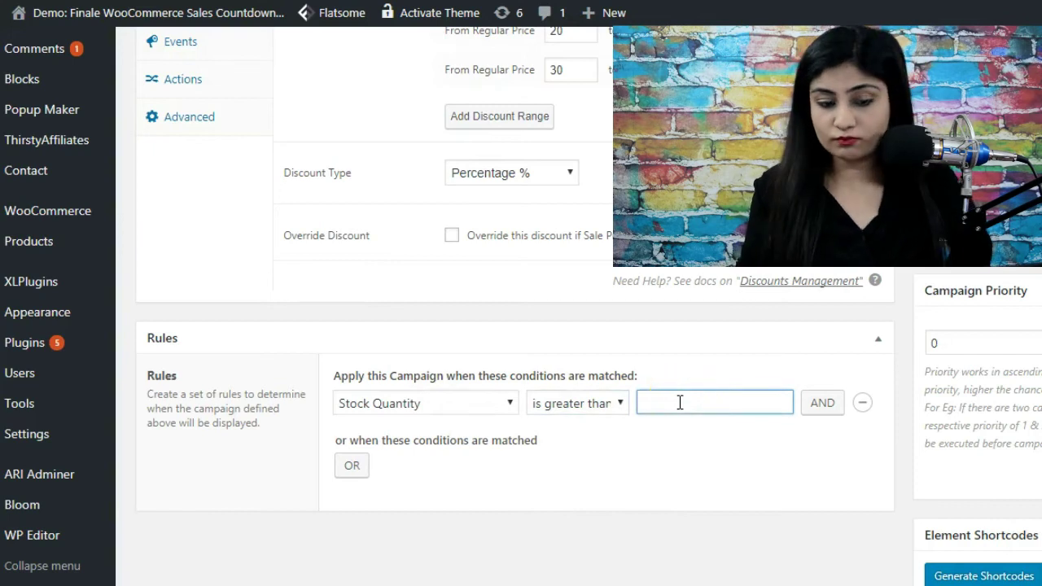
{"action": "type", "text": "10"}
{"action": "left_click", "coordinate": [681, 455]}
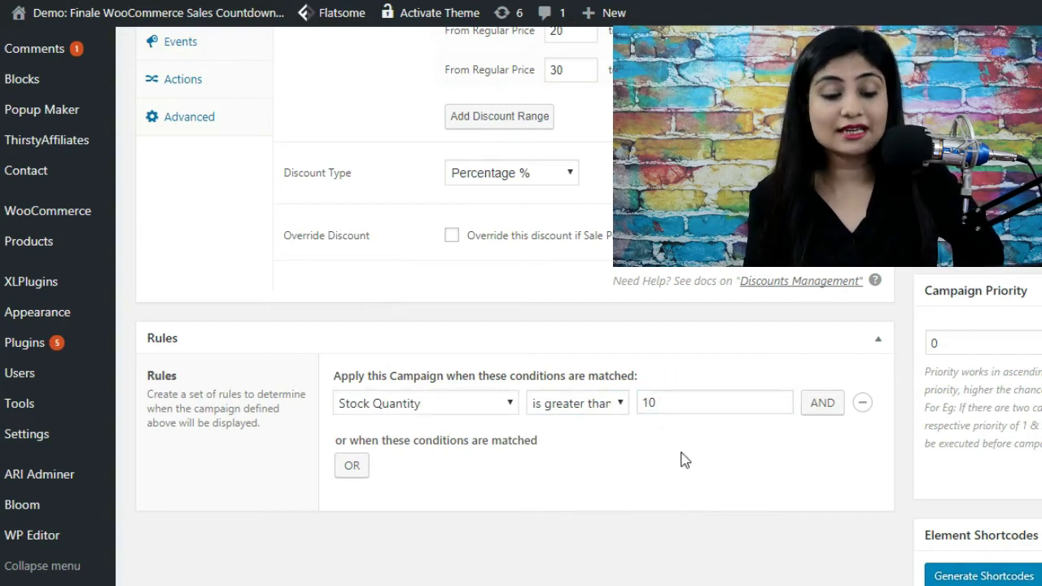
{"action": "left_click", "coordinate": [677, 424]}
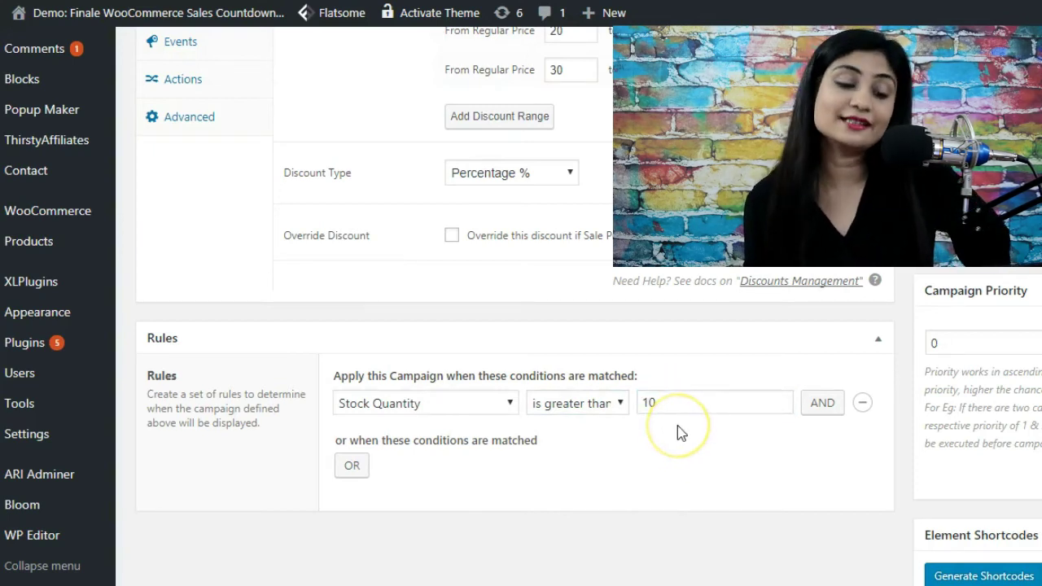
Step: Add a second required rule condition to the campaign: Product Category is All Bikes, Skates & Ride-Ons
{"action": "scroll", "coordinate": [679, 424], "scroll_direction": "up", "scroll_amount": 5}
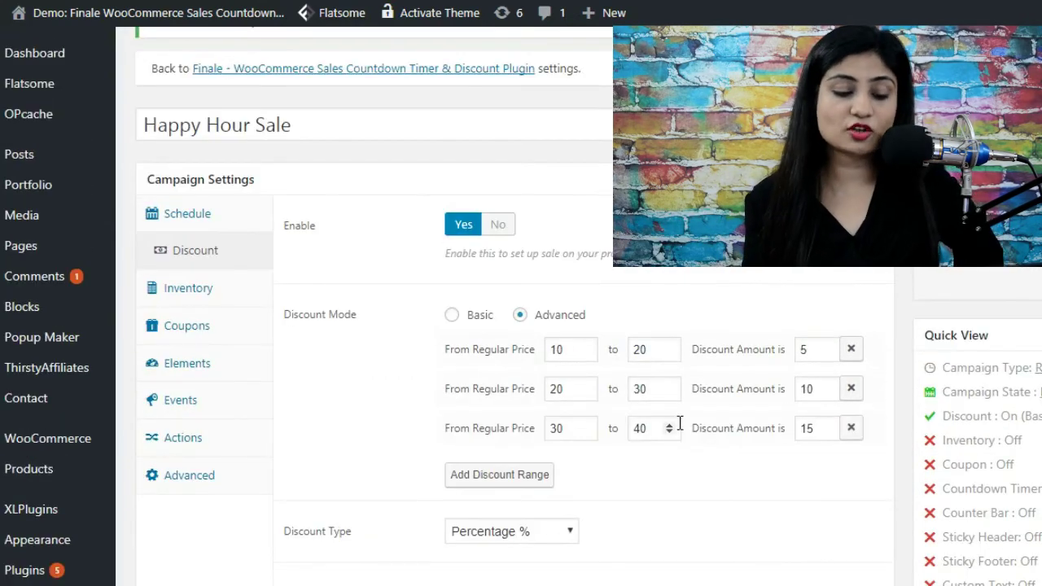
{"action": "scroll", "coordinate": [679, 425], "scroll_direction": "down", "scroll_amount": 5}
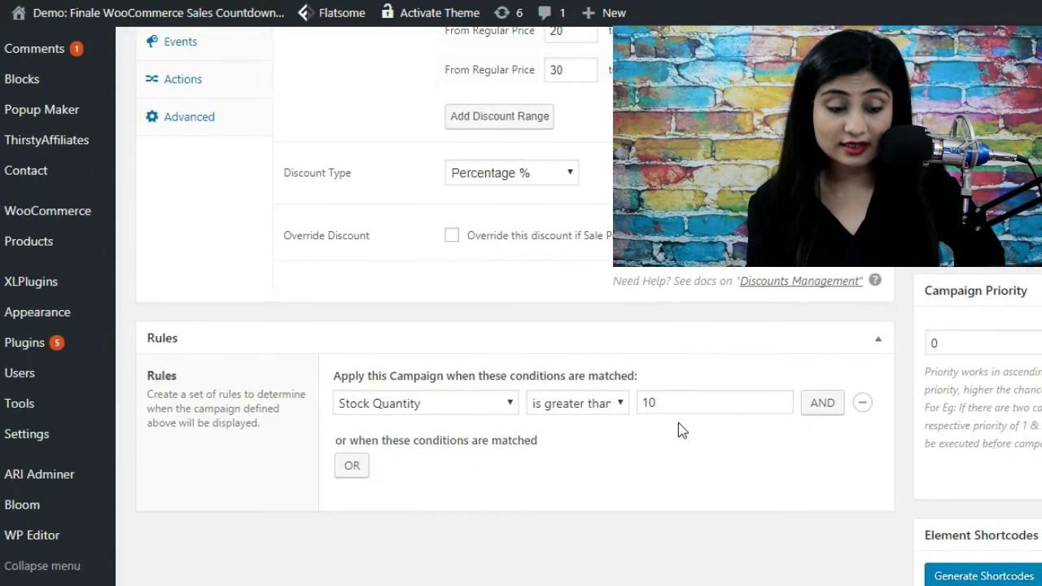
{"action": "left_click", "coordinate": [688, 419]}
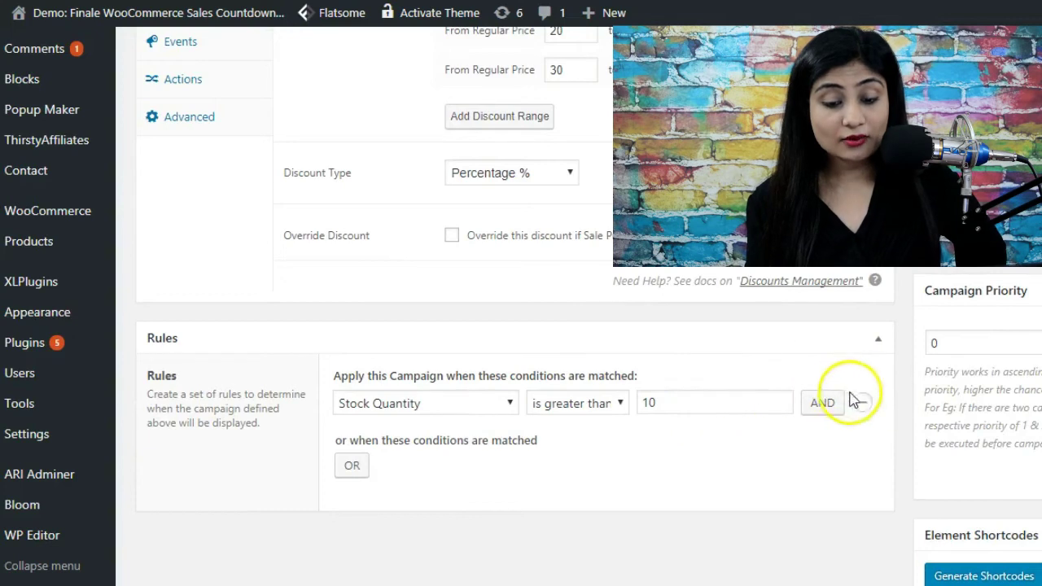
{"action": "left_click", "coordinate": [822, 402]}
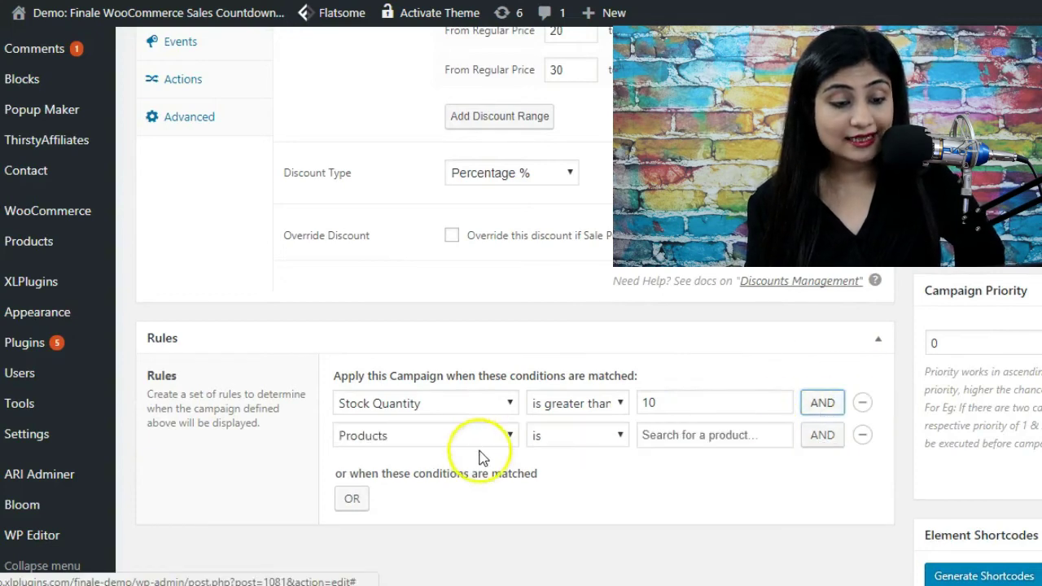
{"action": "left_click", "coordinate": [474, 437]}
{"action": "left_click", "coordinate": [411, 268]}
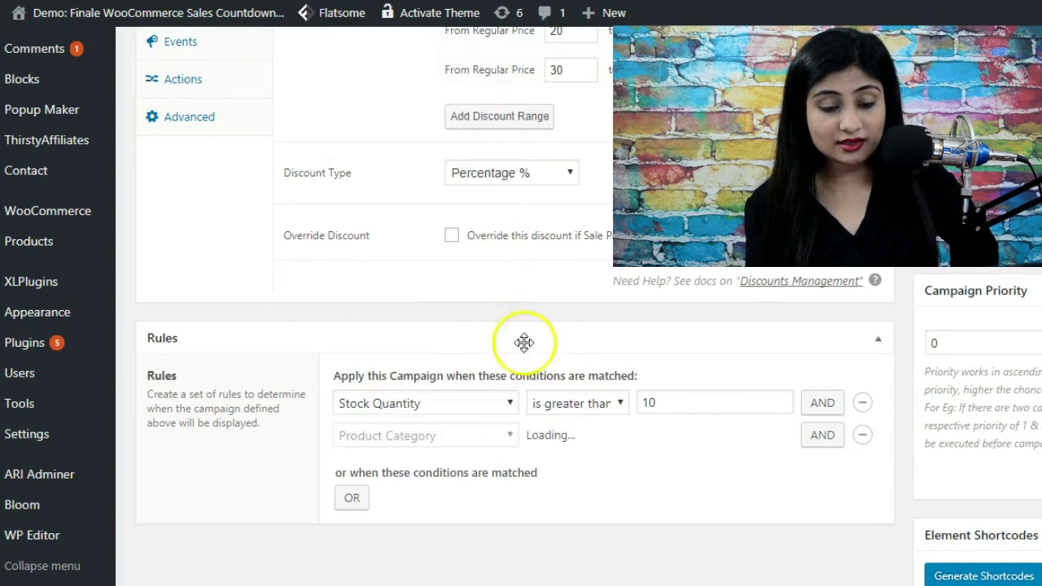
{"action": "left_click", "coordinate": [663, 433]}
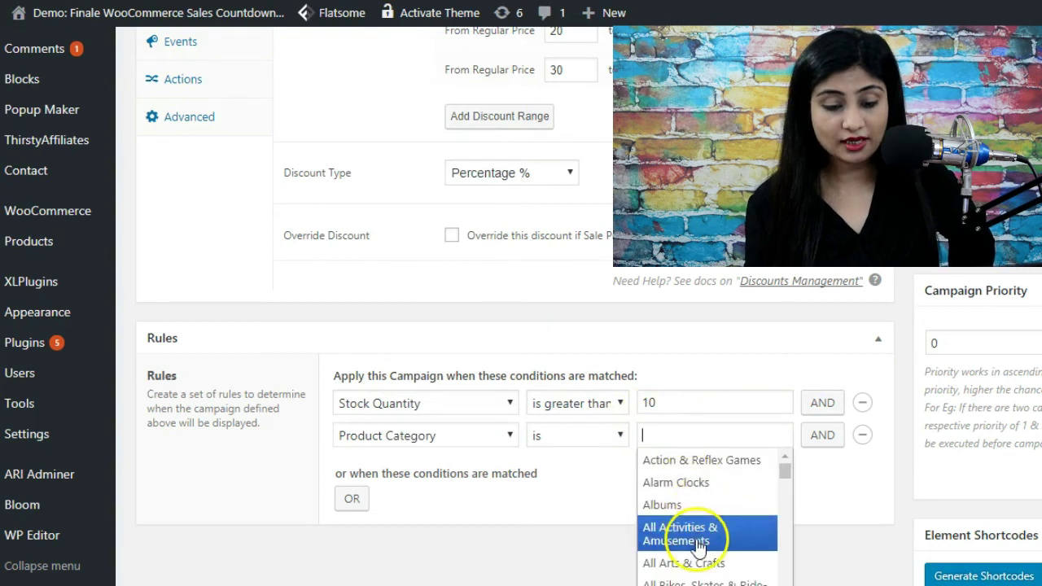
{"action": "scroll", "coordinate": [700, 546], "scroll_direction": "down", "scroll_amount": 2}
{"action": "left_click", "coordinate": [705, 485]}
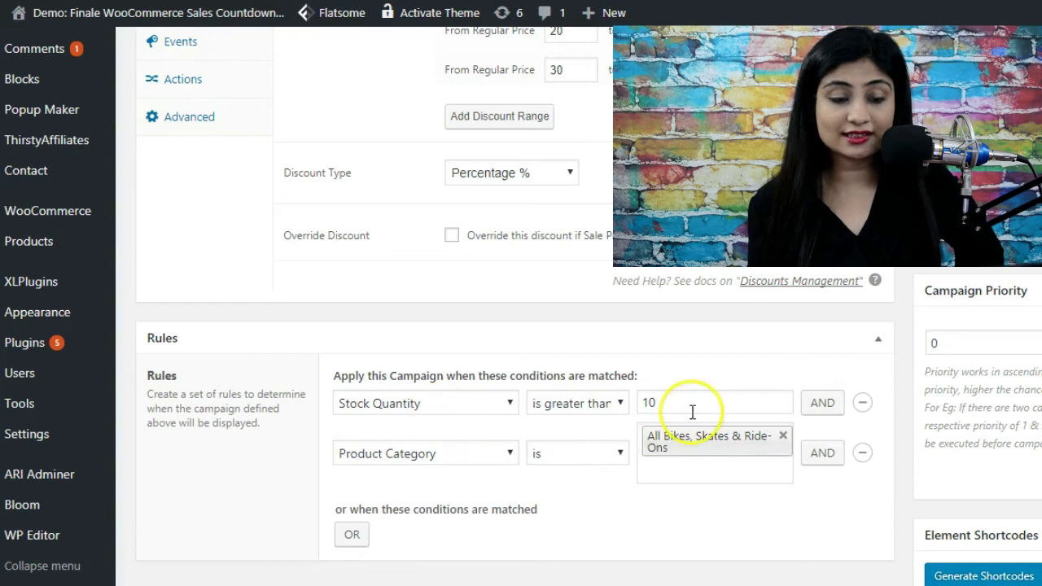
{"action": "scroll", "coordinate": [692, 410], "scroll_direction": "up", "scroll_amount": 3}
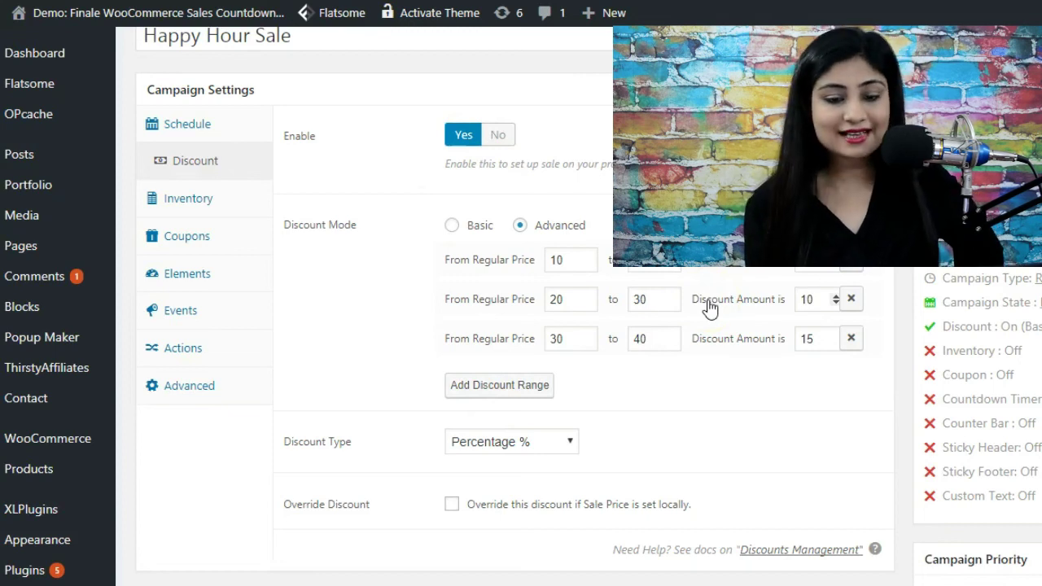
{"action": "left_click", "coordinate": [697, 265]}
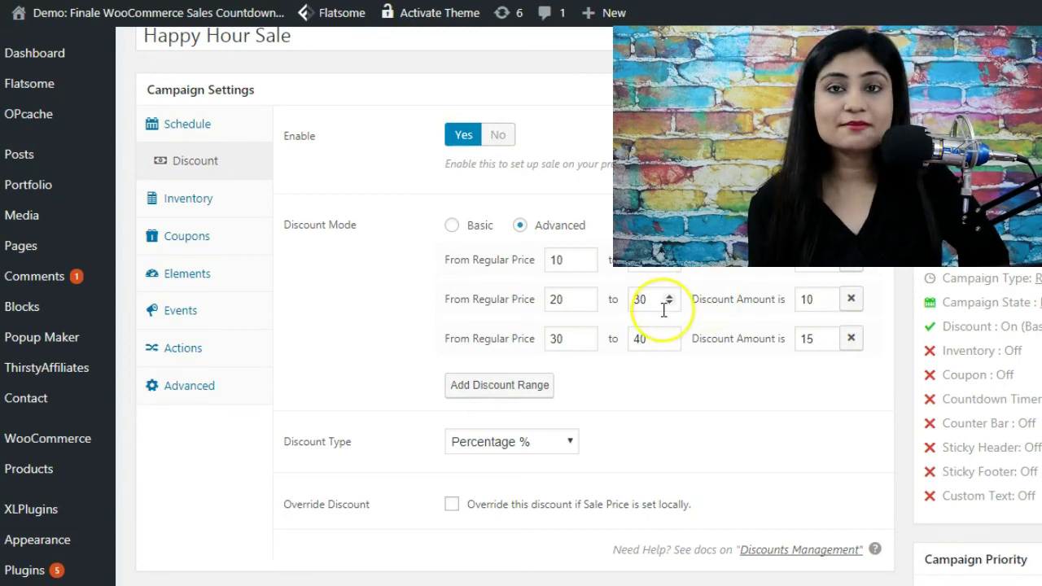